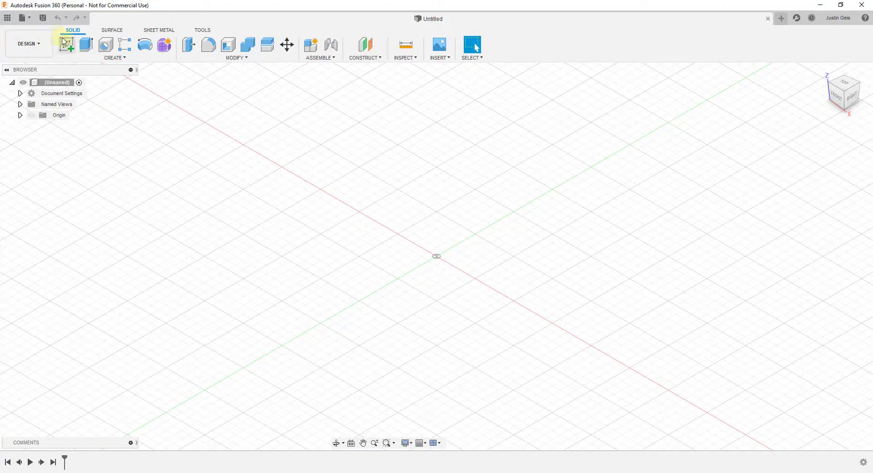
pyautogui.click(29, 21)
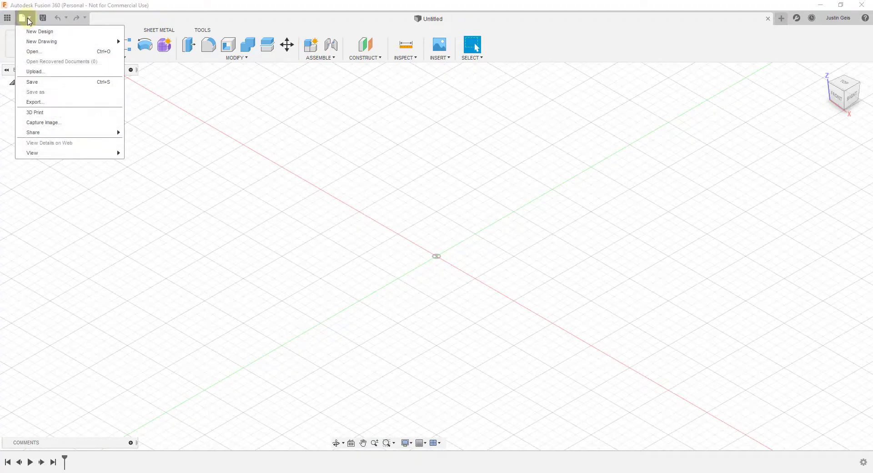
pyautogui.click(29, 20)
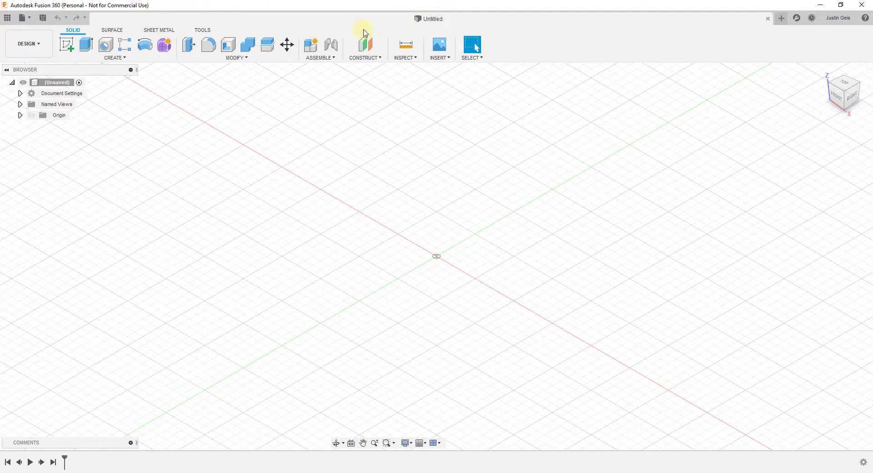
pyautogui.click(7, 18)
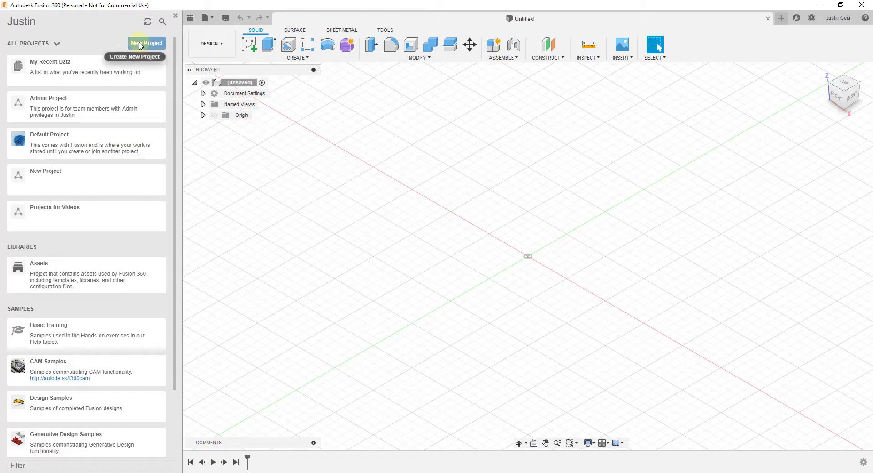
pyautogui.click(176, 17)
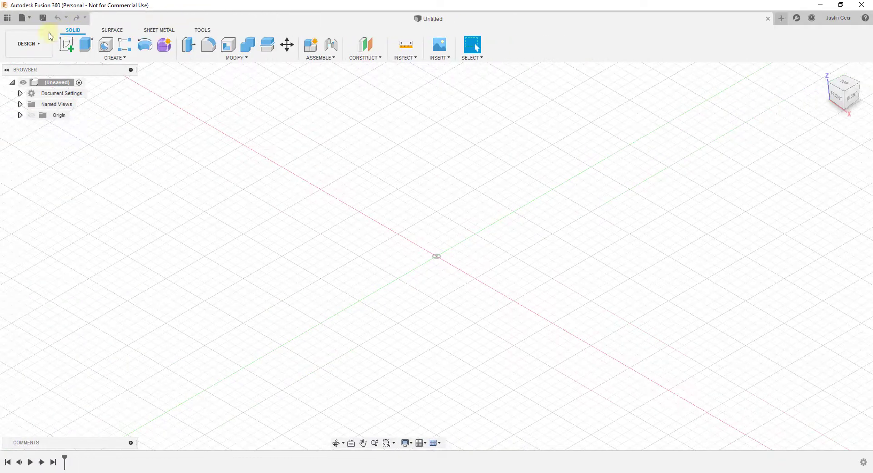
pyautogui.click(30, 18)
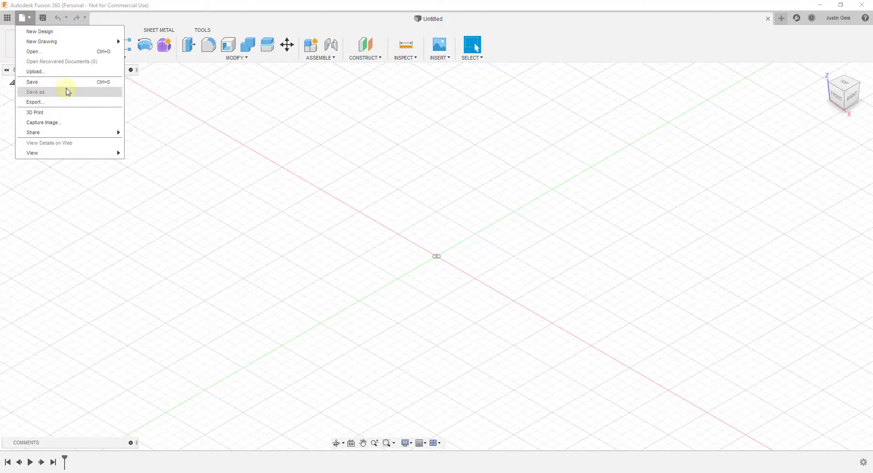
pyautogui.moveTo(64, 45)
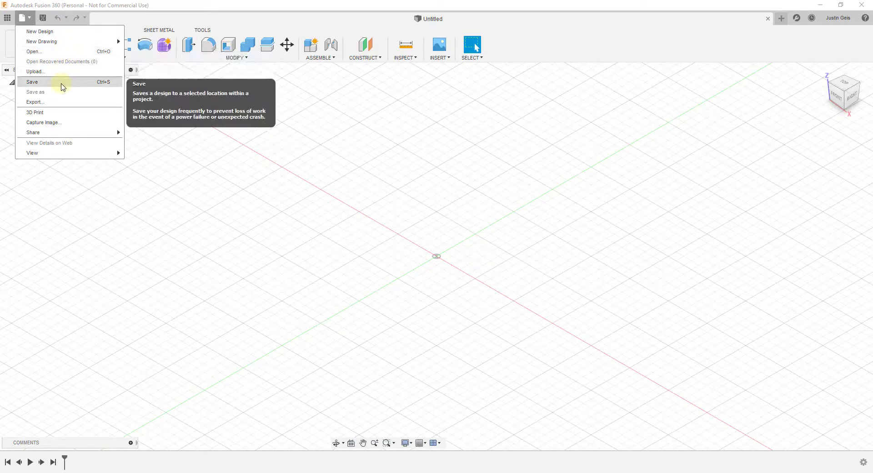
pyautogui.click(370, 3)
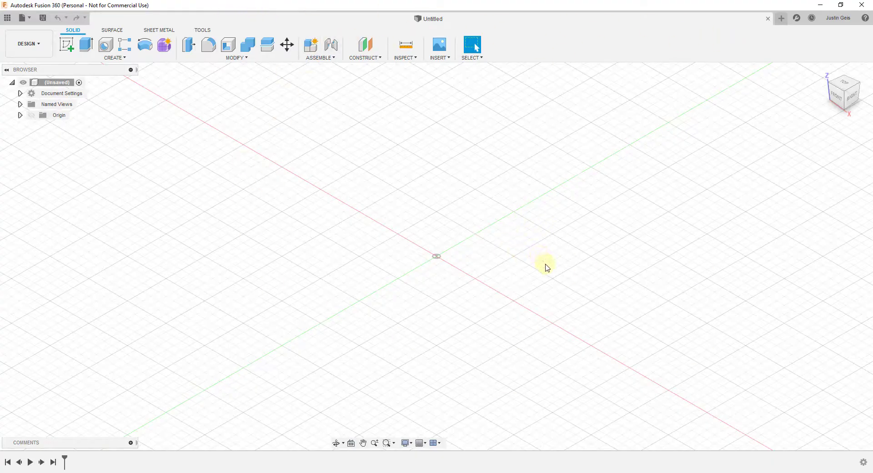
# - Browse the save locations in Projects for Videos down to the Video 1 - Getting Started with the Workspace folder, then close without saving
pyautogui.click(43, 18)
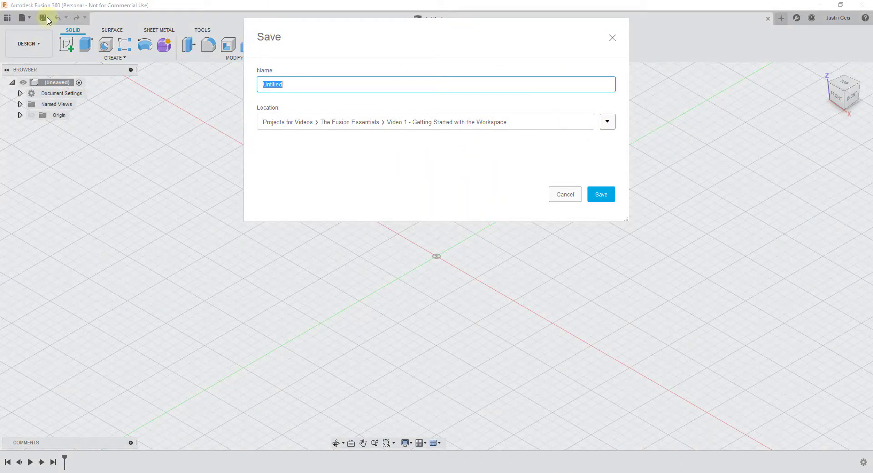
pyautogui.click(608, 122)
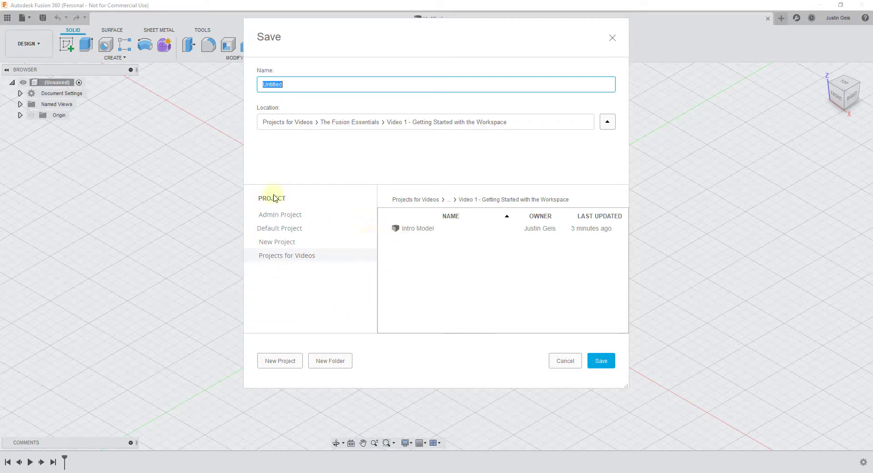
pyautogui.click(282, 257)
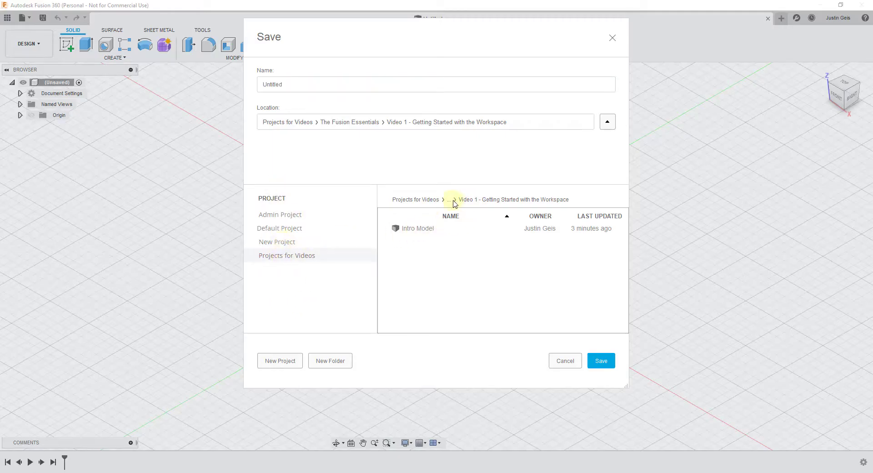
pyautogui.click(433, 201)
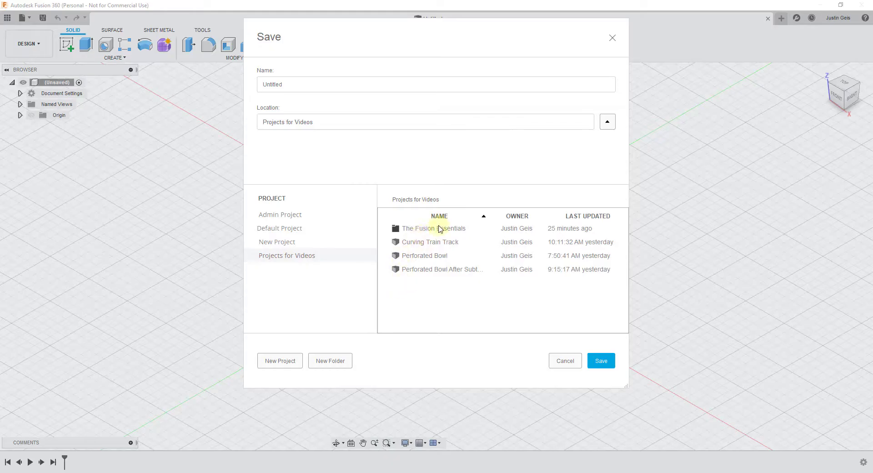
pyautogui.doubleClick(435, 229)
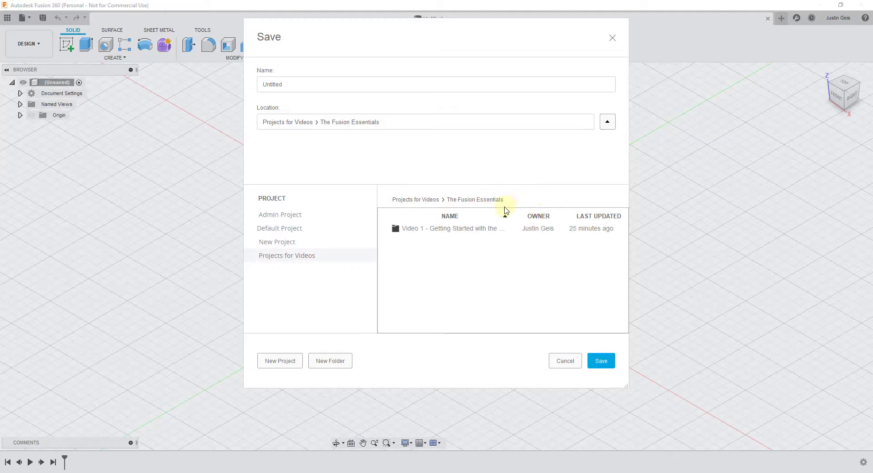
pyautogui.doubleClick(433, 230)
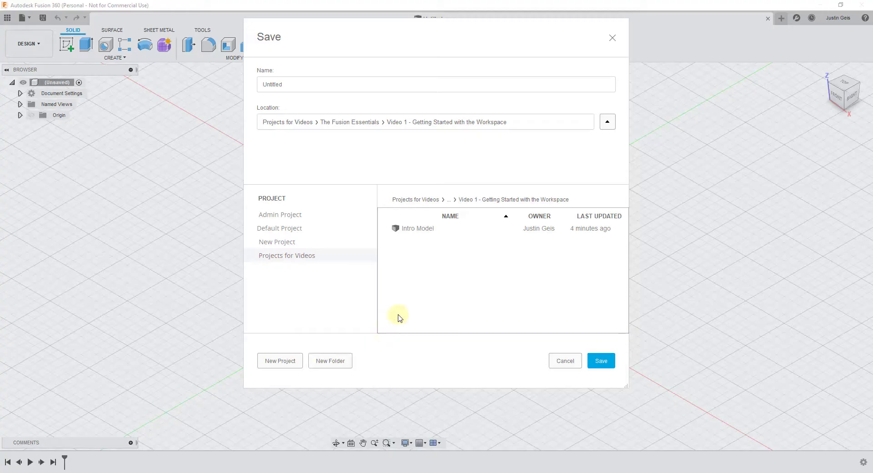
pyautogui.click(613, 39)
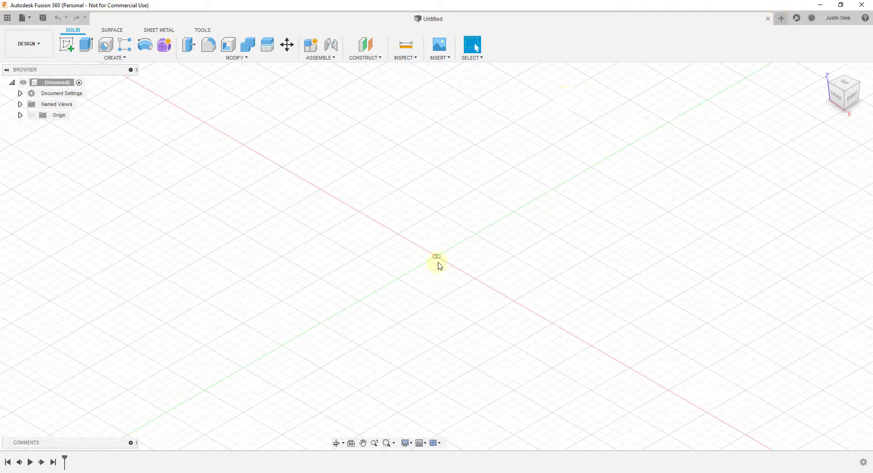
# - Start a sketch on the horizontal plane and draw a circle about 50 mm in diameter centred on the origin
pyautogui.click(66, 44)
pyautogui.click(482, 255)
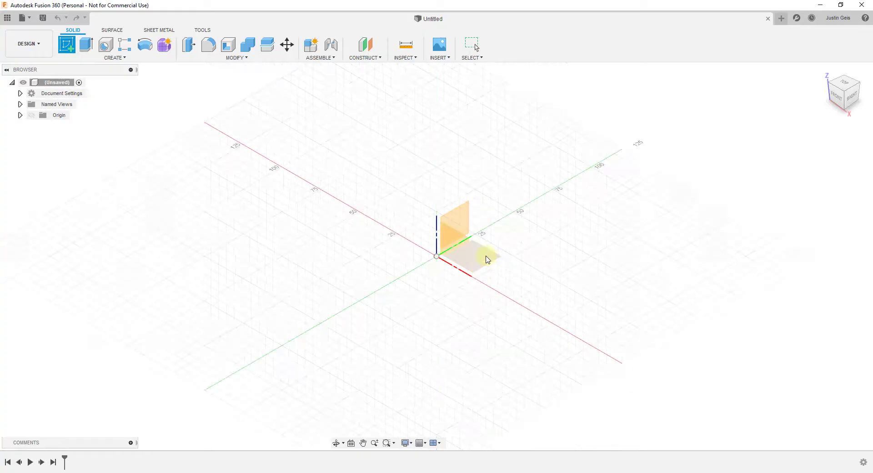
pyautogui.press('c')
pyautogui.click(403, 291)
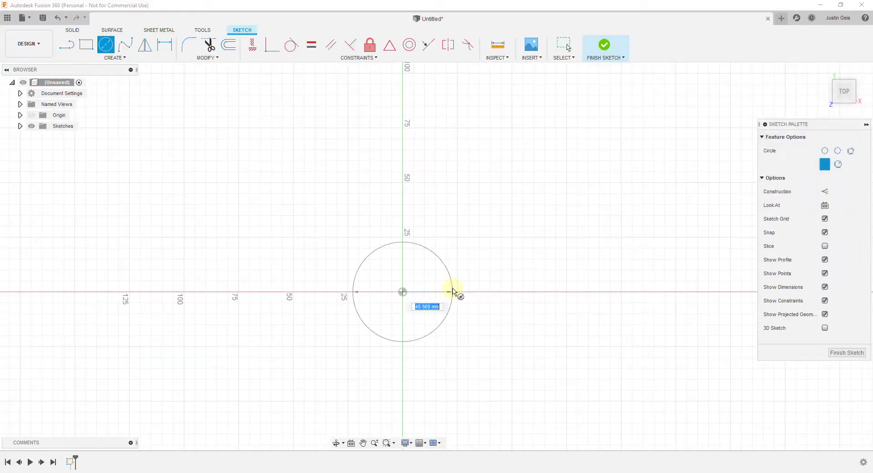
pyautogui.click(459, 293)
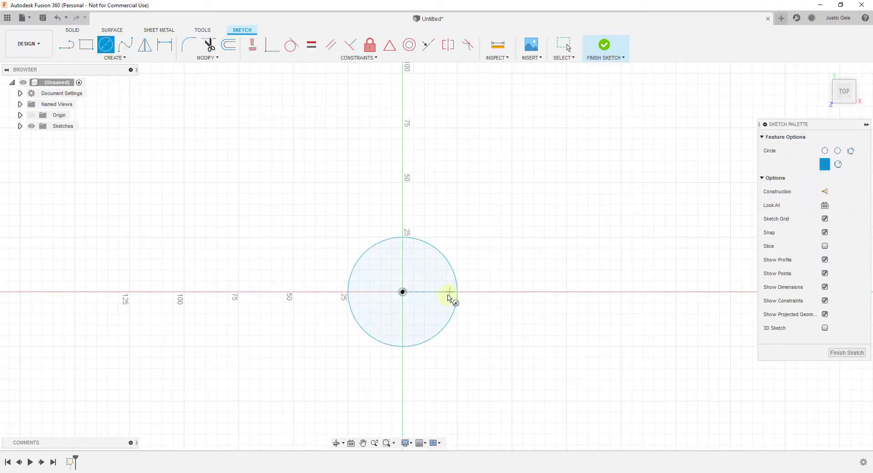
# - Offset the circle inward to form a thin ring profile and finish the sketch
pyautogui.click(228, 44)
pyautogui.click(457, 300)
pyautogui.moveTo(456, 297); pyautogui.dragTo(449, 299)
pyautogui.click(731, 311)
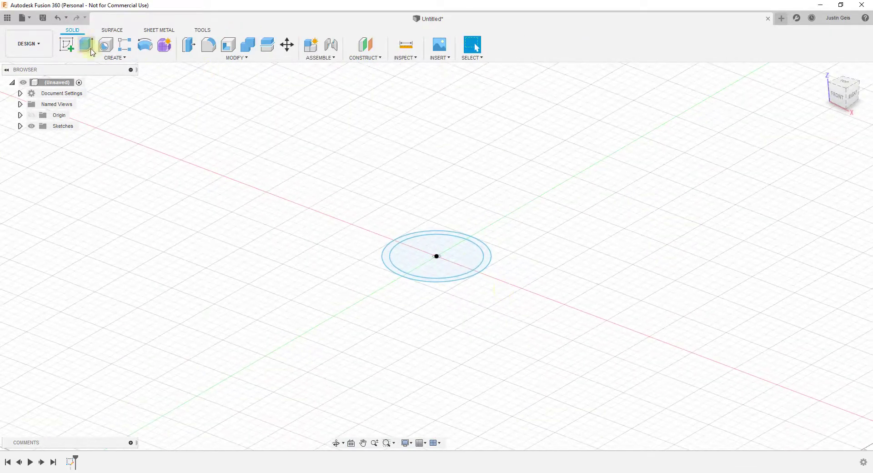
# - Extrude the ring profile between the two circles upward 30 mm as a new body
pyautogui.press('e')
pyautogui.click(485, 254)
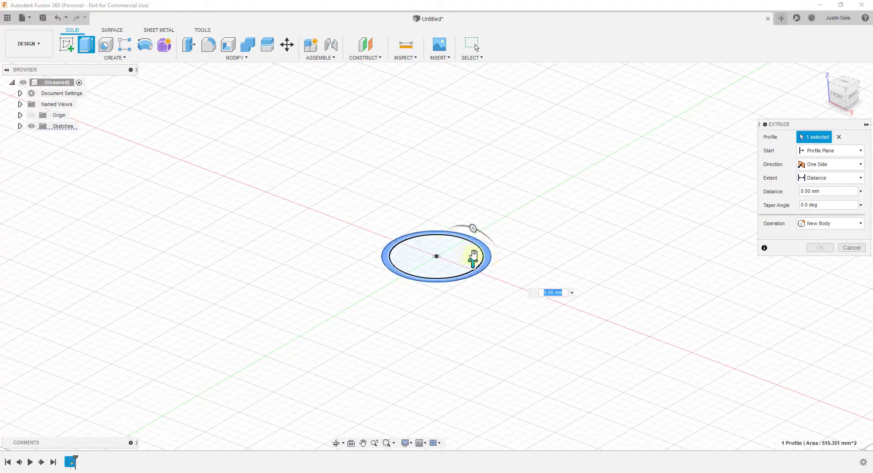
pyautogui.moveTo(473, 247); pyautogui.dragTo(474, 200)
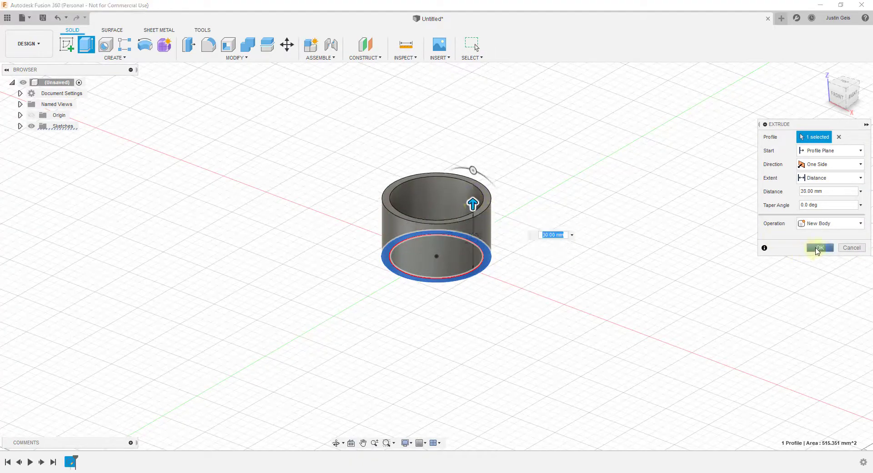
pyautogui.click(820, 247)
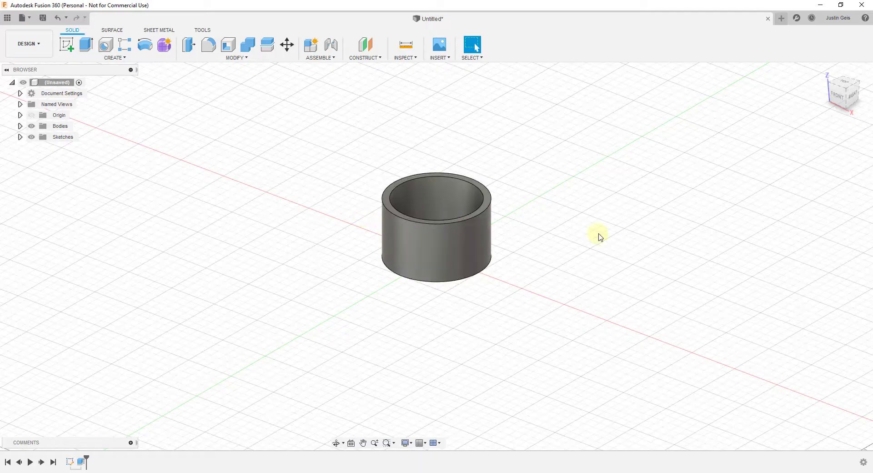
pyautogui.keyDown('shift'); pyautogui.moveTo(456, 233); pyautogui.dragTo(482, 234, button='middle'); pyautogui.keyUp('shift')
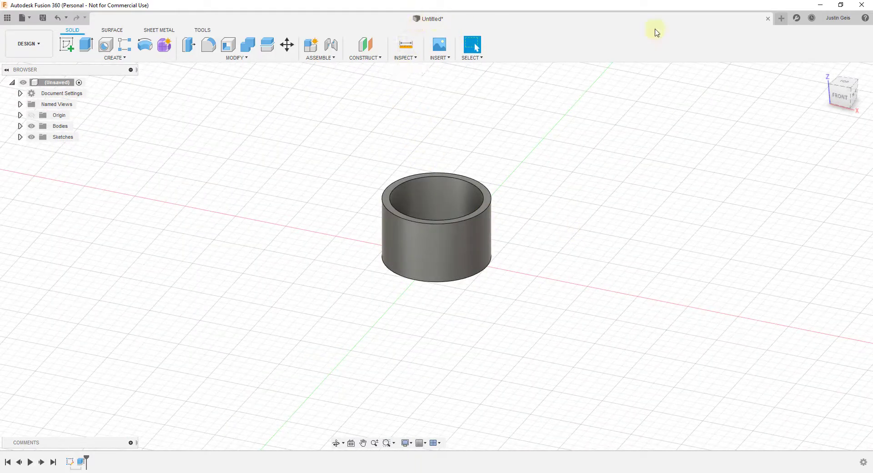
# - Create a new design and sketch a 50 mm square on the horizontal plane with one corner at the origin
pyautogui.click(782, 18)
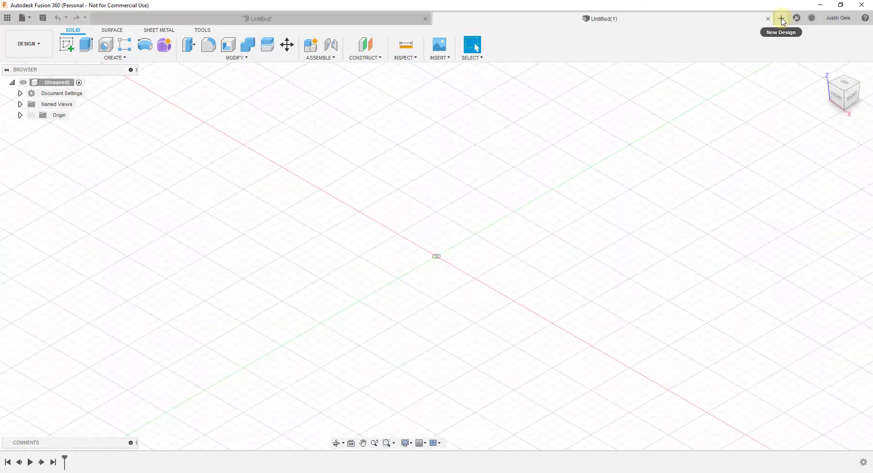
pyautogui.click(66, 44)
pyautogui.click(495, 251)
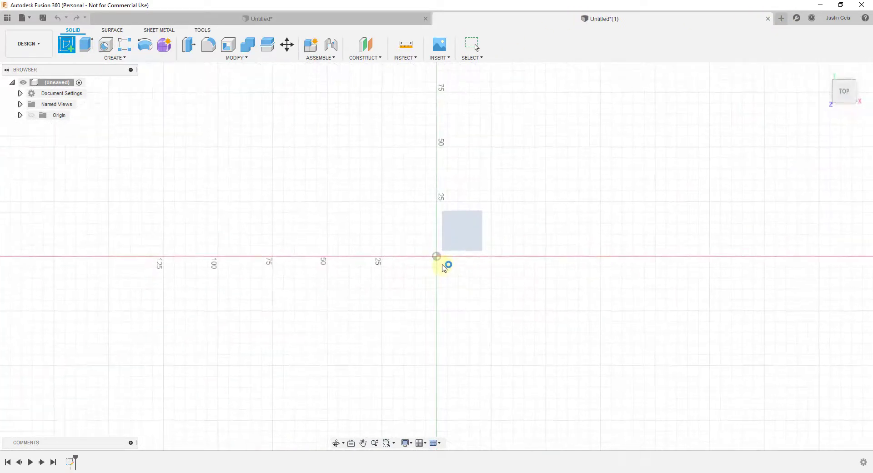
pyautogui.press('r')
pyautogui.click(437, 256)
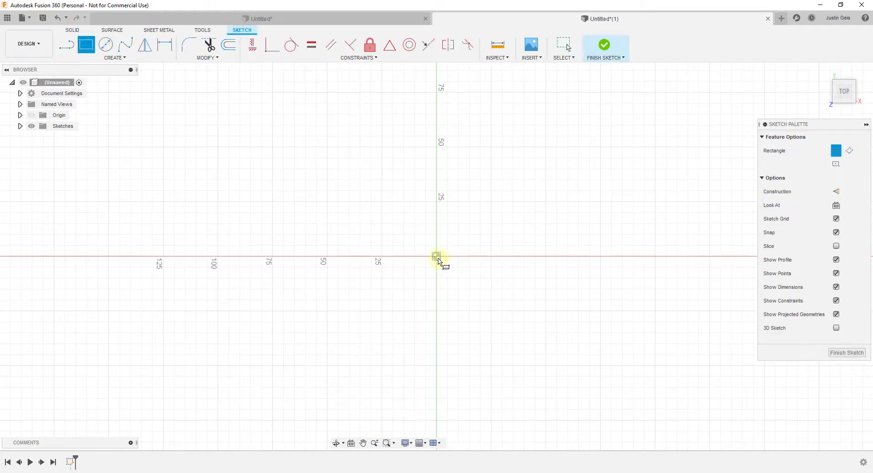
pyautogui.click(545, 146)
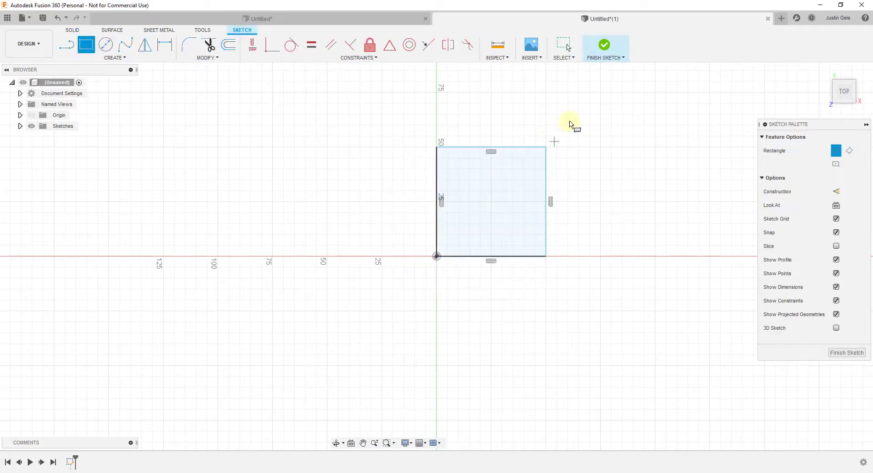
pyautogui.click(604, 44)
# - Extrude the square profile upward 40 mm as a new body
pyautogui.press('e')
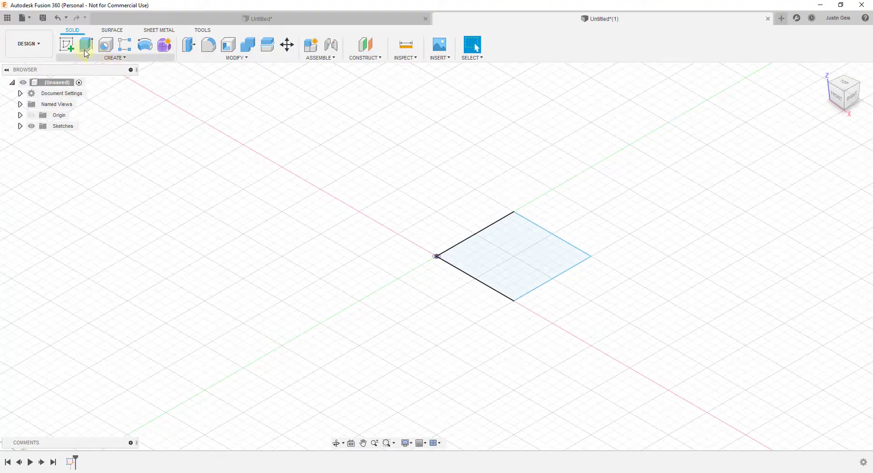
pyautogui.moveTo(508, 202); pyautogui.dragTo(512, 176)
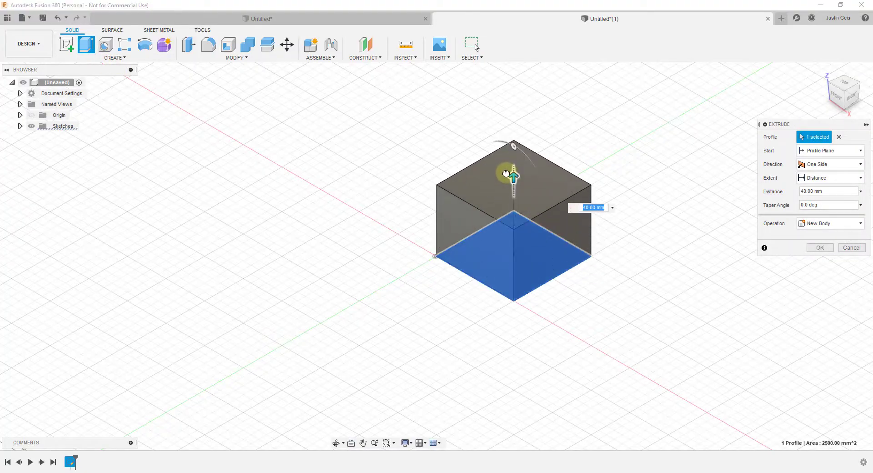
pyautogui.click(820, 248)
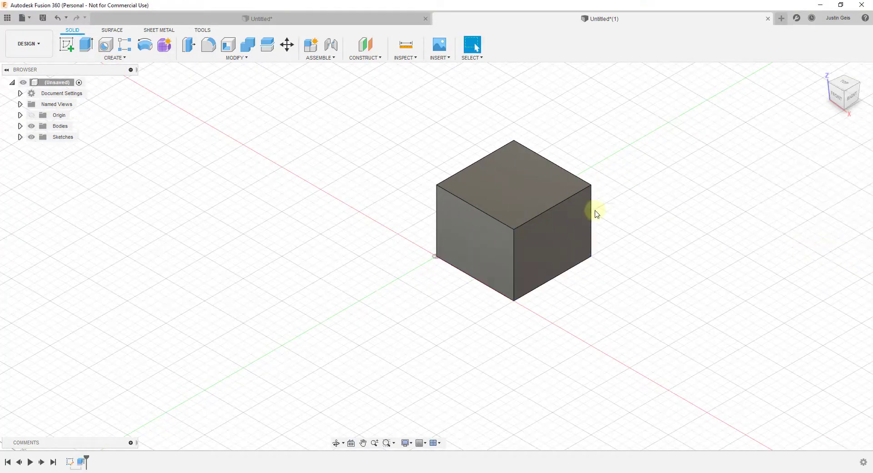
pyautogui.keyDown('shift'); pyautogui.moveTo(591, 209); pyautogui.dragTo(578, 196, button='middle'); pyautogui.keyUp('shift')
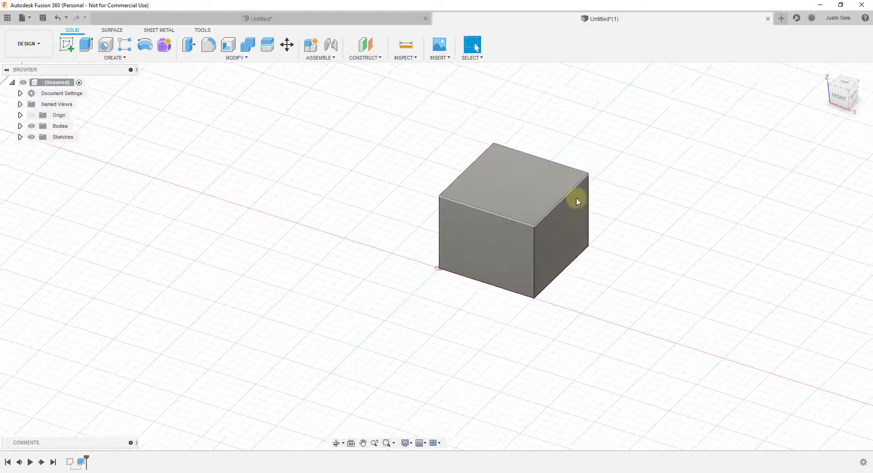
# - Compare the two open designs by switching between the hollow cylinder and the box, ending on the box
pyautogui.click(228, 18)
pyautogui.click(595, 19)
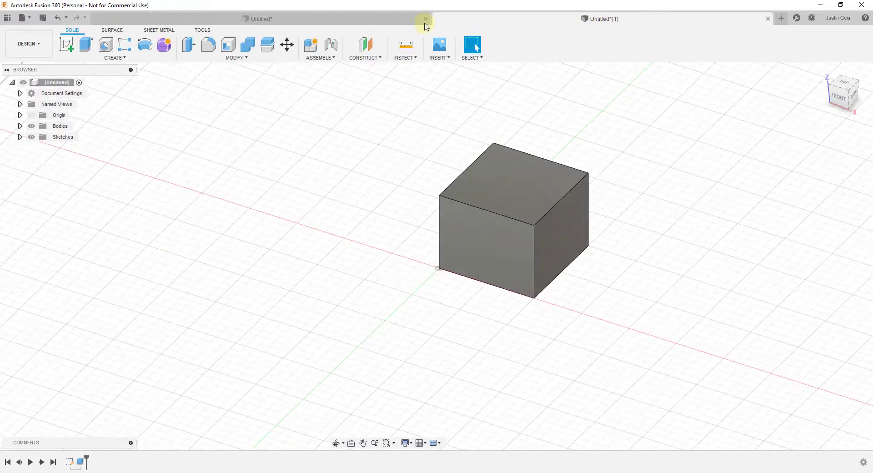
pyautogui.click(284, 18)
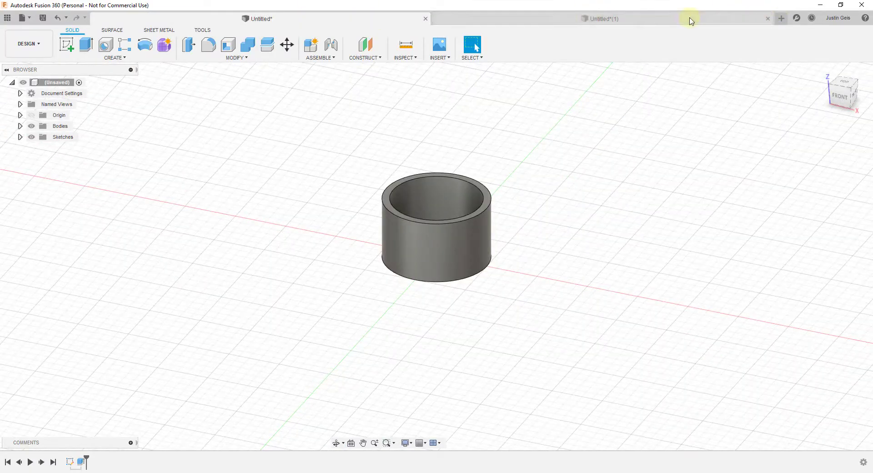
pyautogui.click(628, 17)
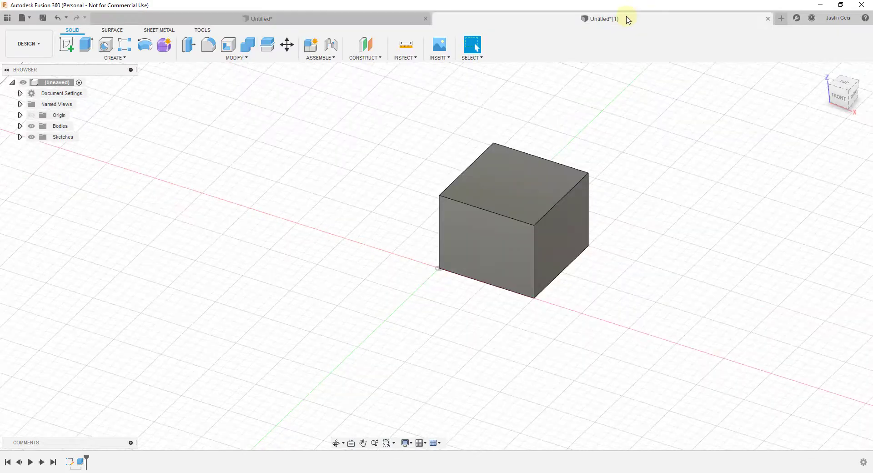
pyautogui.click(288, 19)
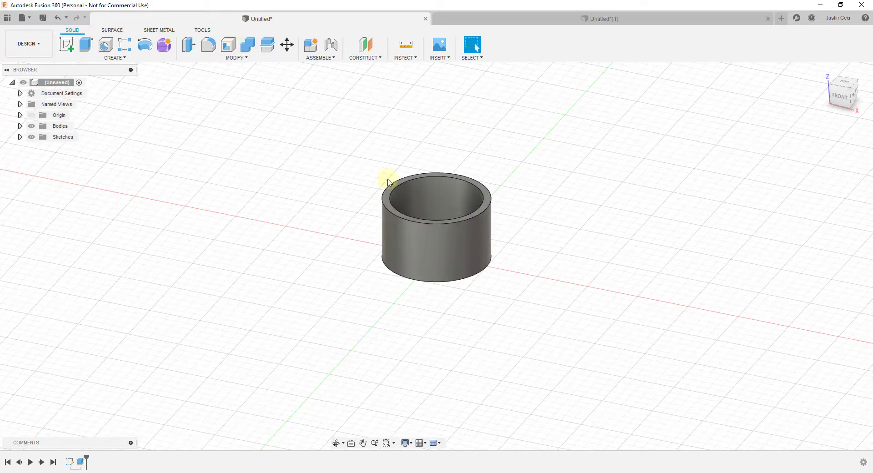
pyautogui.click(603, 19)
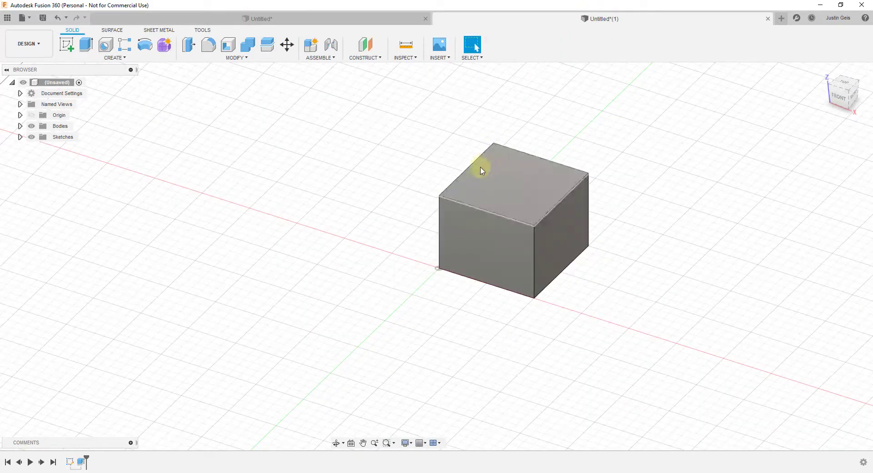
# - Select the whole hollow cylinder in the first design and view its context commands, then return to the box design
pyautogui.click(317, 19)
pyautogui.moveTo(296, 104); pyautogui.dragTo(568, 331)
pyautogui.rightClick(439, 247)
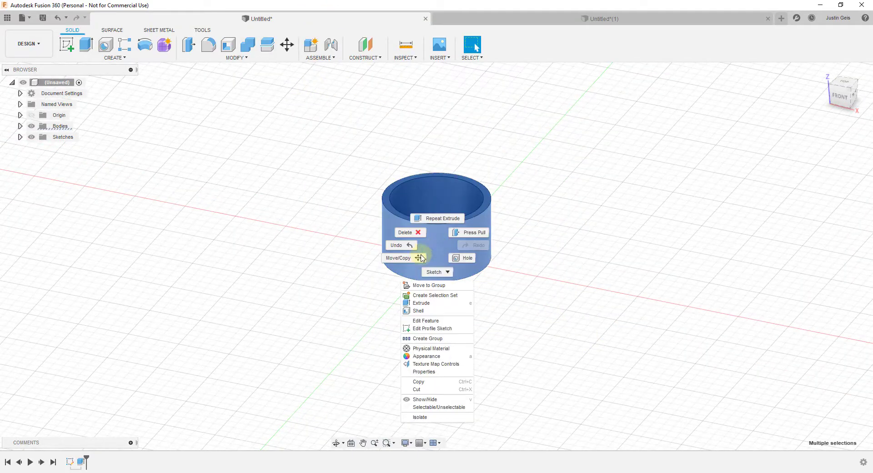
pyautogui.click(460, 188)
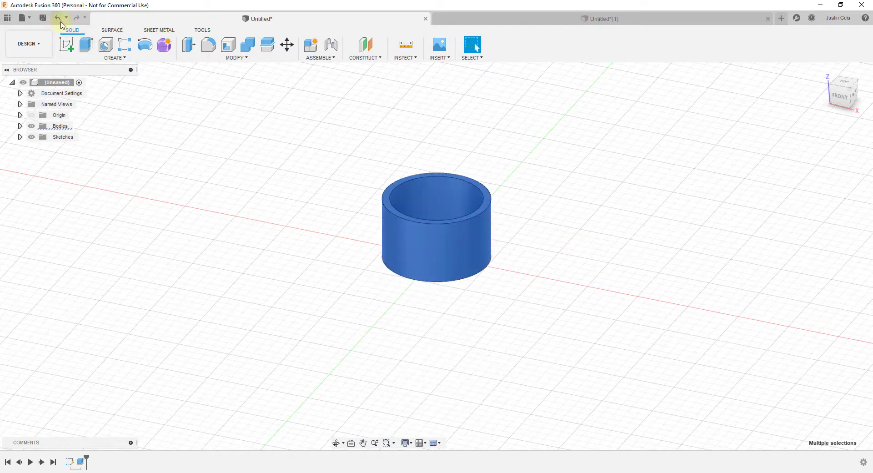
pyautogui.click(598, 19)
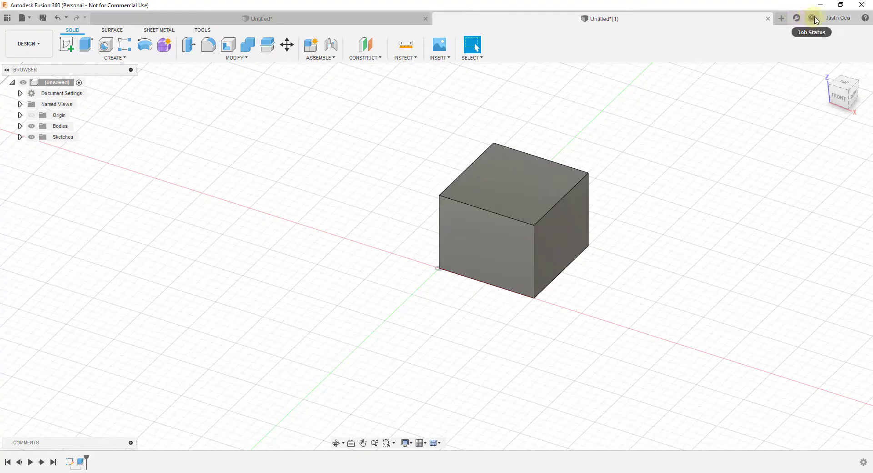
# - Examine the preferences for unit and value display and the default design units, and look over the help options
pyautogui.click(841, 18)
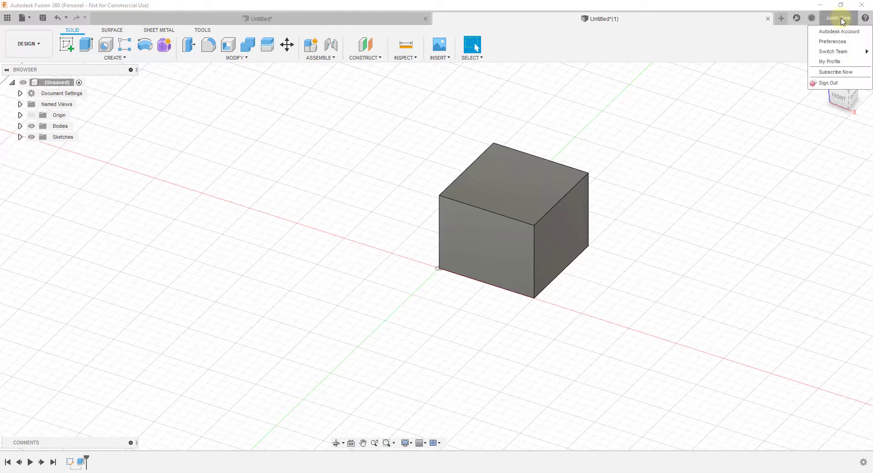
pyautogui.click(833, 42)
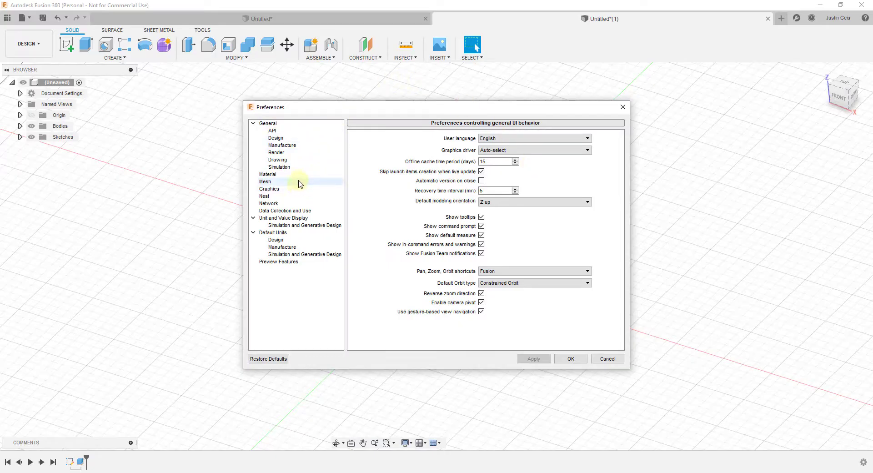
pyautogui.click(286, 219)
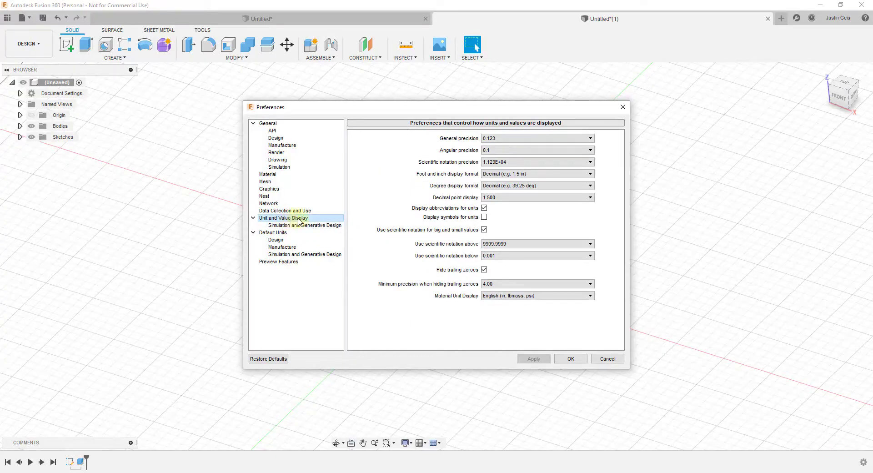
pyautogui.click(504, 299)
pyautogui.click(505, 296)
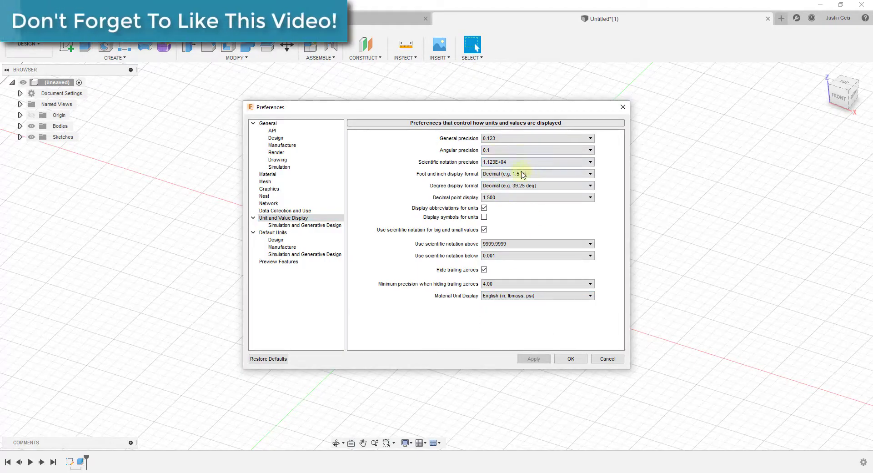
pyautogui.click(297, 226)
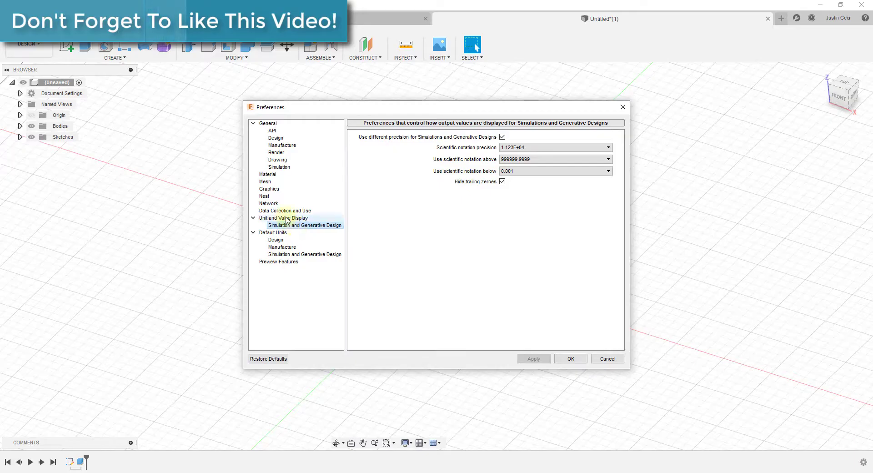
pyautogui.click(294, 216)
pyautogui.click(275, 232)
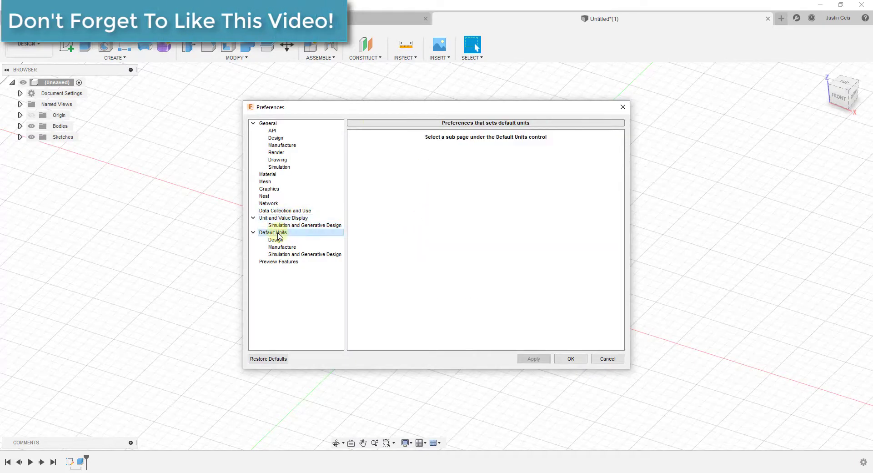
pyautogui.click(276, 240)
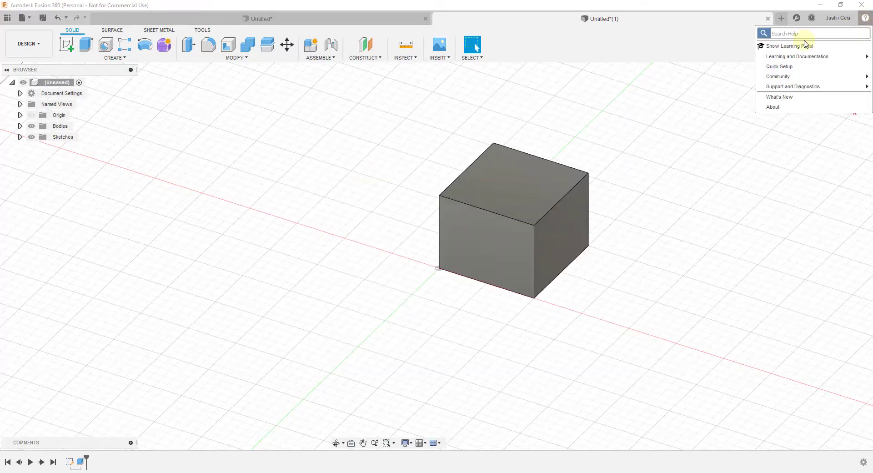
pyautogui.click(865, 20)
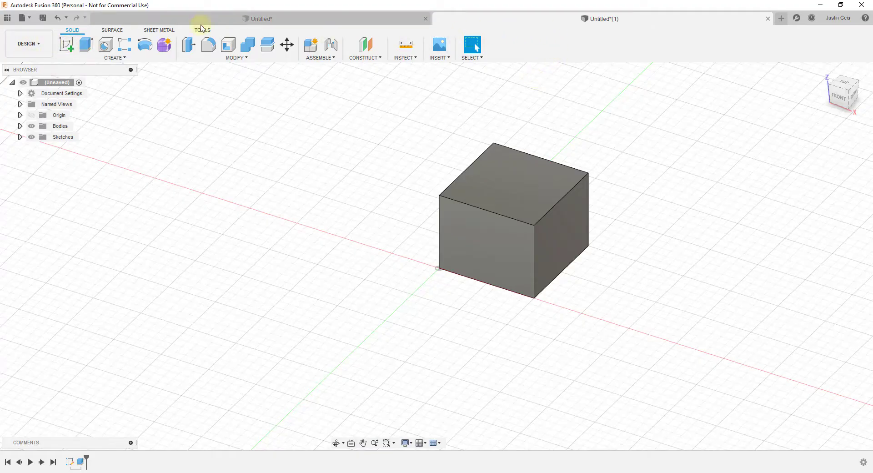
# - Return to the hollow cylinder design and compare the surface modeling tools with the solid modeling tools
pyautogui.click(259, 21)
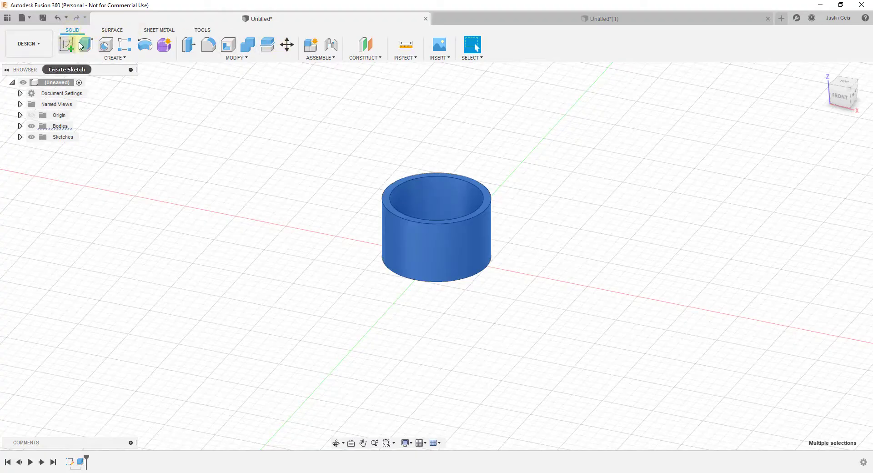
pyautogui.click(111, 31)
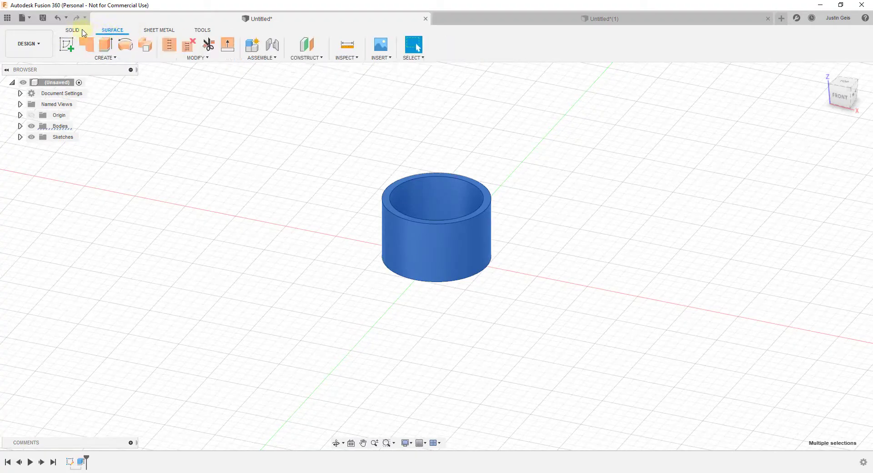
pyautogui.click(73, 31)
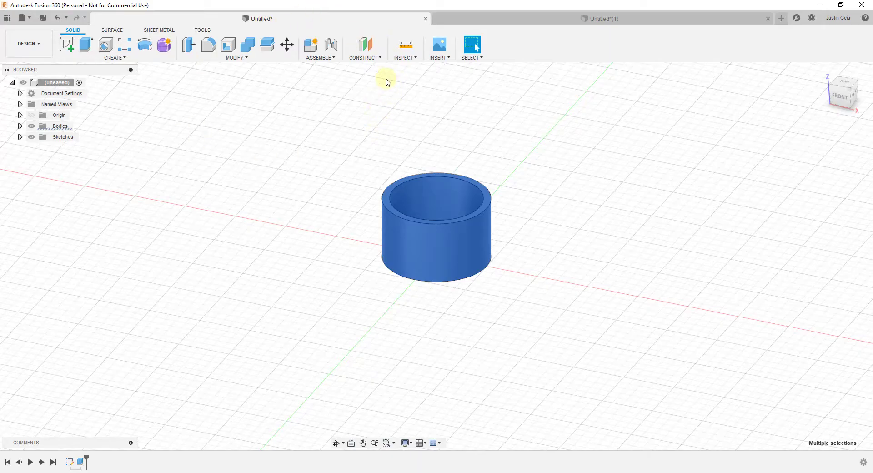
# - View the cylinder in the Render and Animation workspaces and return to the Design workspace
pyautogui.click(36, 49)
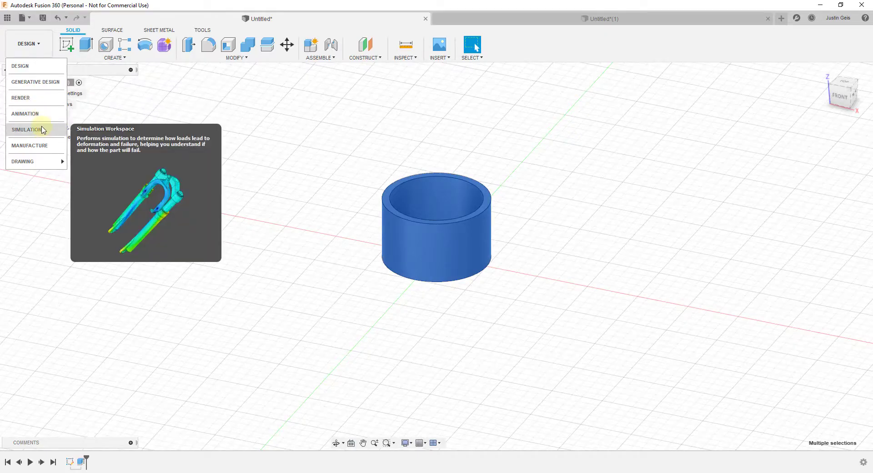
pyautogui.click(23, 98)
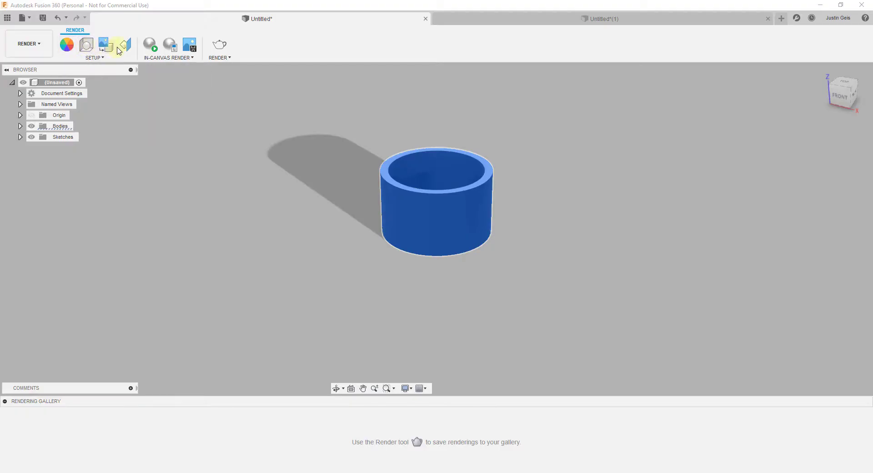
pyautogui.click(36, 44)
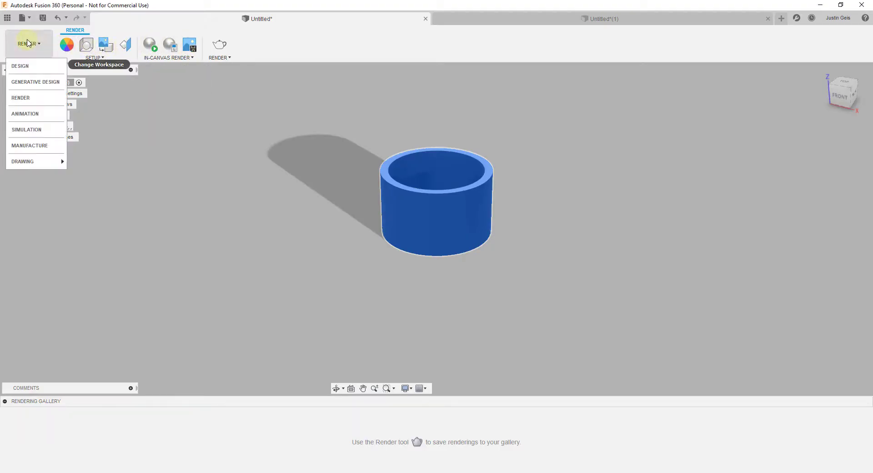
pyautogui.click(42, 114)
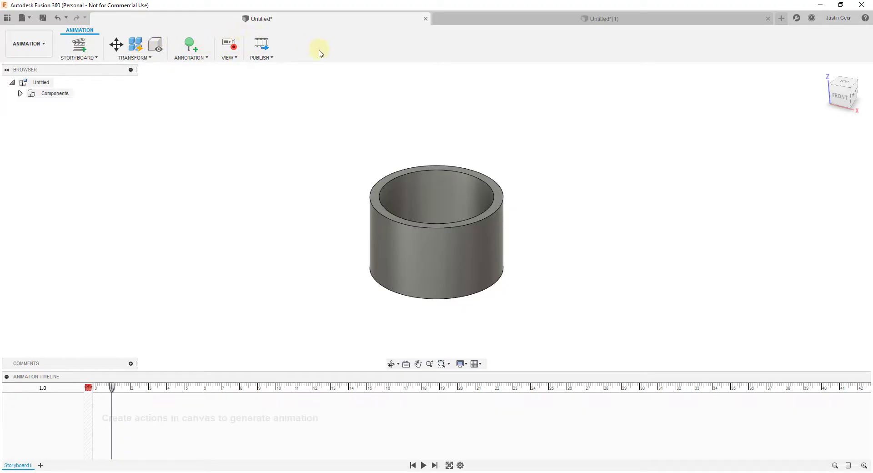
pyautogui.click(28, 45)
pyautogui.click(18, 67)
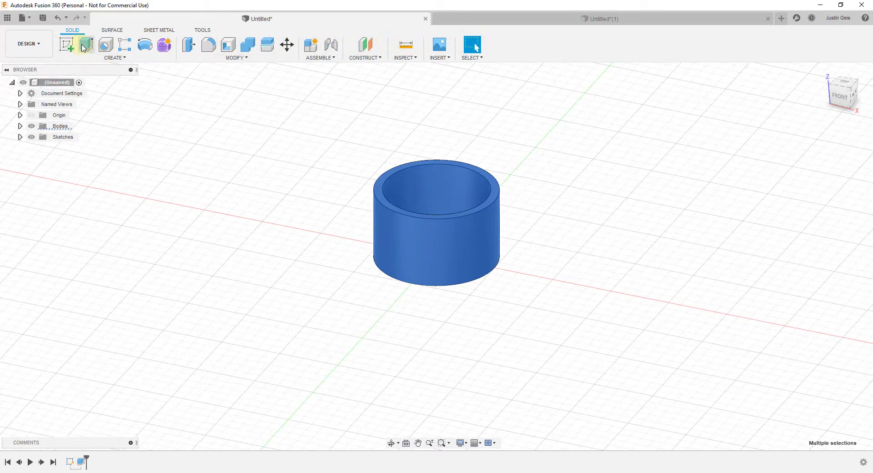
# - Try the Hole tool on the cylinder's outer side face, inspect the preview from another angle, and cancel it
pyautogui.click(106, 45)
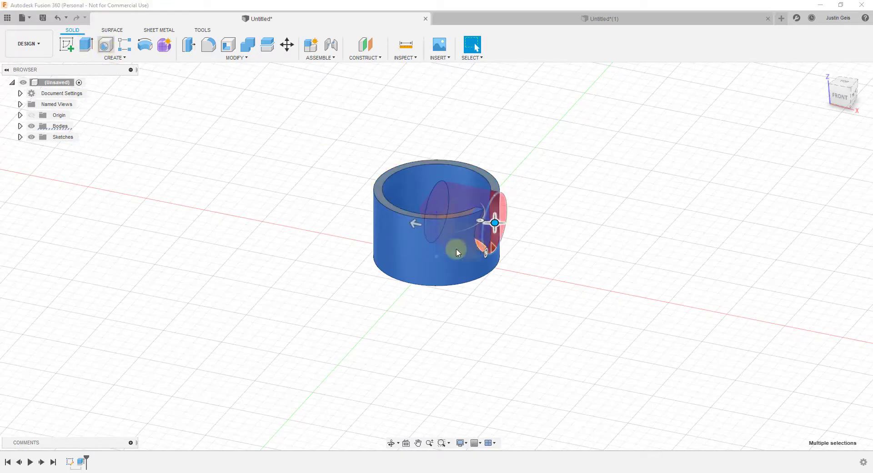
pyautogui.click(486, 227)
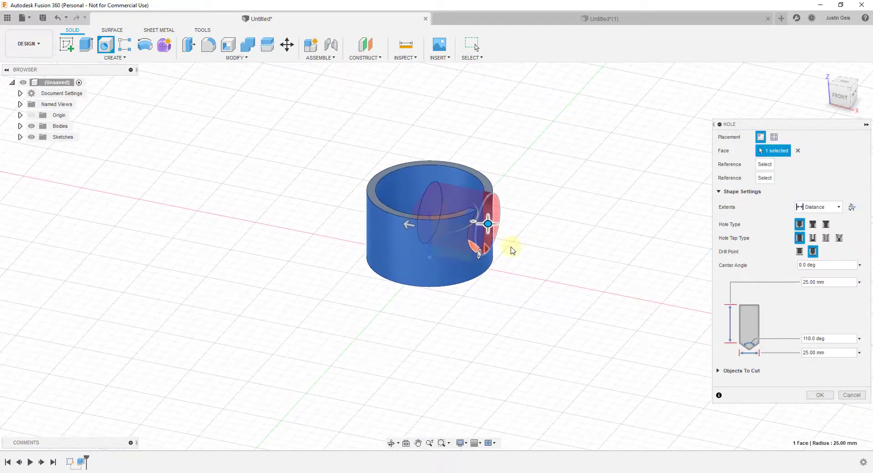
pyautogui.moveTo(509, 248); pyautogui.dragTo(437, 214, button='middle')
pyautogui.scroll(-3, 455, 272)
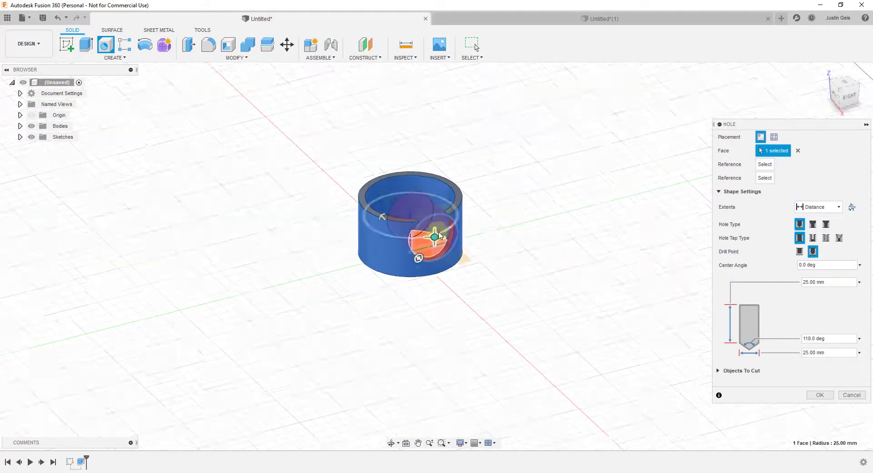
pyautogui.moveTo(458, 282); pyautogui.dragTo(482, 275, button='middle')
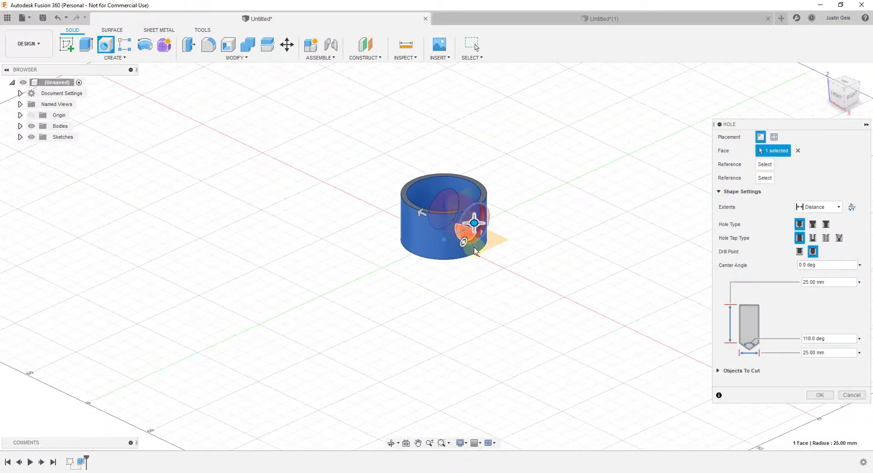
pyautogui.click(115, 58)
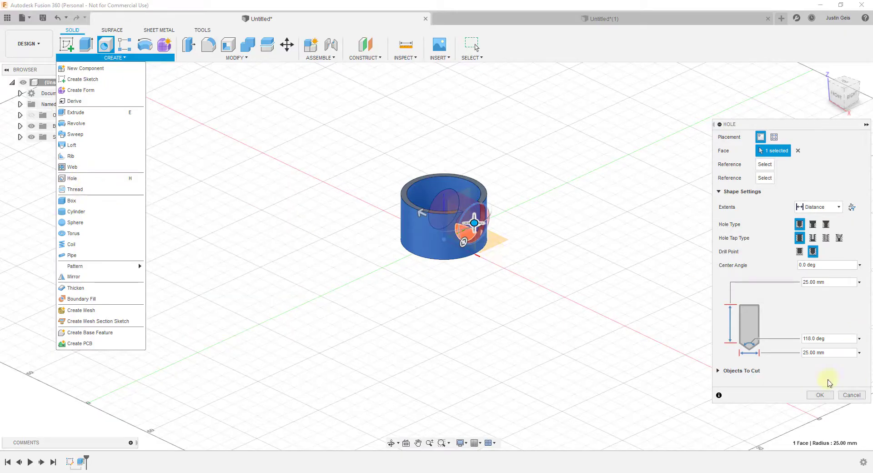
pyautogui.click(852, 394)
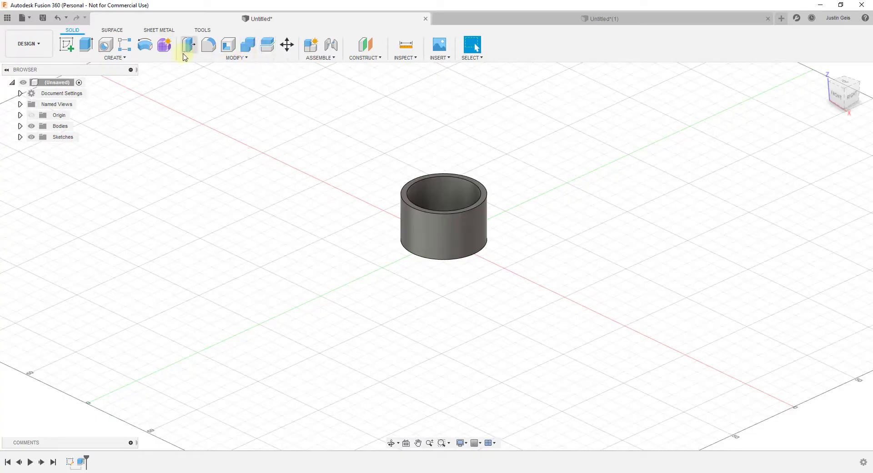
# - Look over the solid creation commands and pin Sweep to the toolbar
pyautogui.moveTo(164, 45)
pyautogui.mouseDown()
pyautogui.moveTo(150, 48)
pyautogui.moveTo(164, 45)
pyautogui.mouseUp()
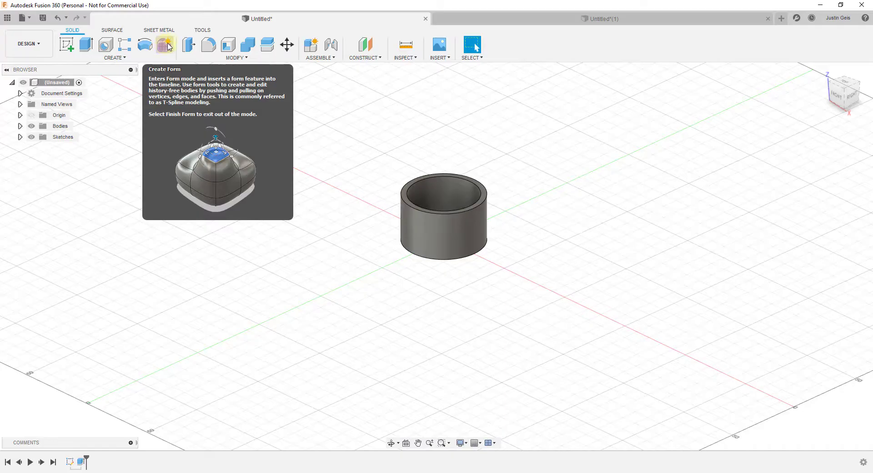
pyautogui.click(113, 59)
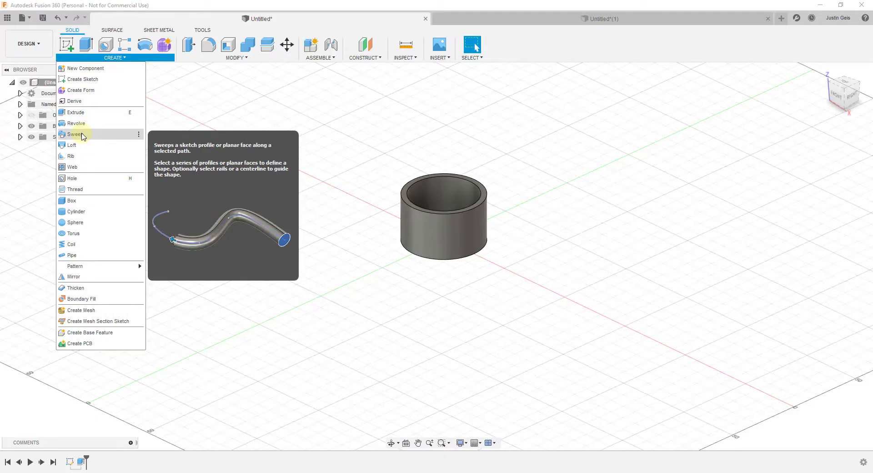
pyautogui.click(109, 59)
pyautogui.click(109, 59)
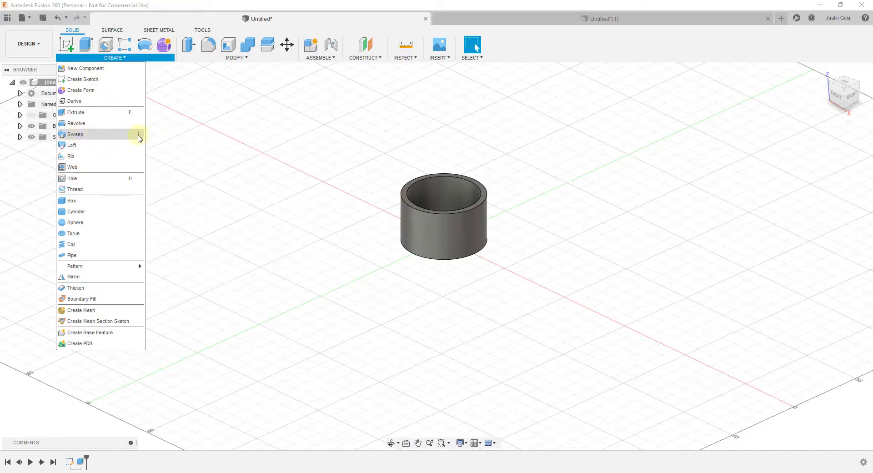
pyautogui.click(139, 136)
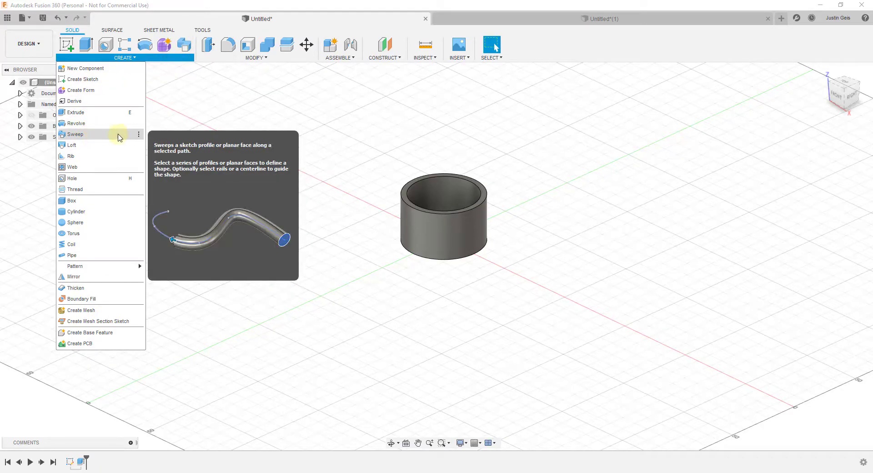
pyautogui.click(139, 135)
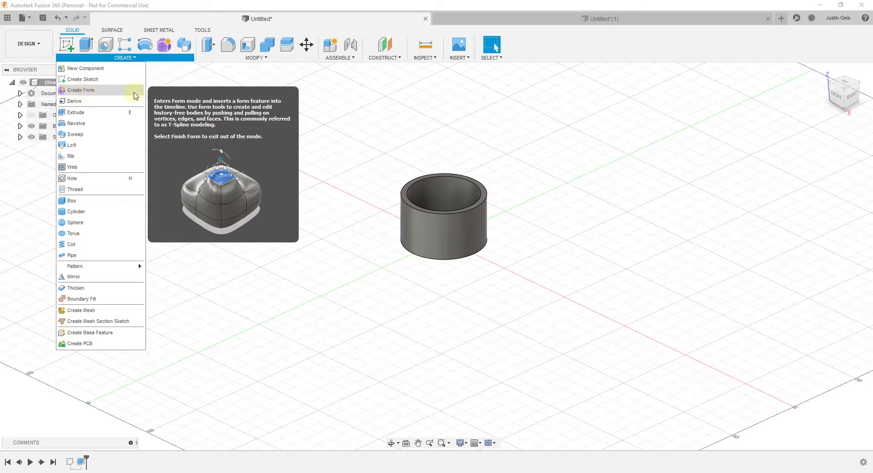
# - Unpin Create Form from the toolbar and pin it again so that it follows Sweep
pyautogui.click(140, 91)
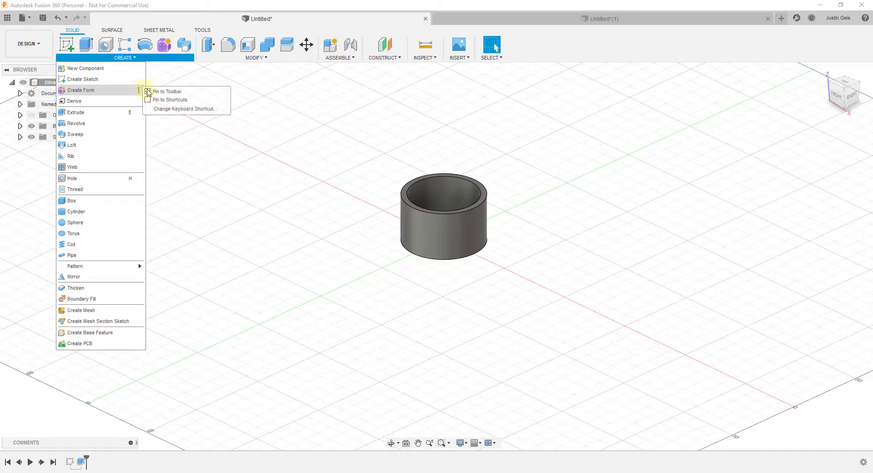
pyautogui.click(148, 92)
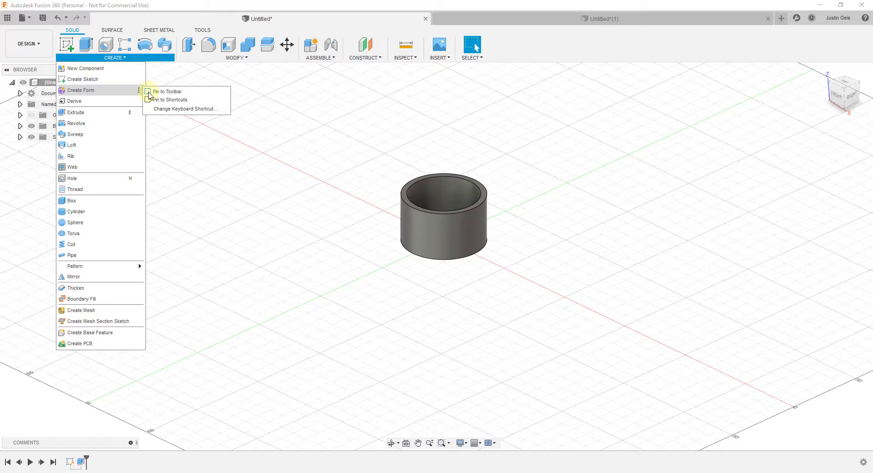
pyautogui.click(149, 92)
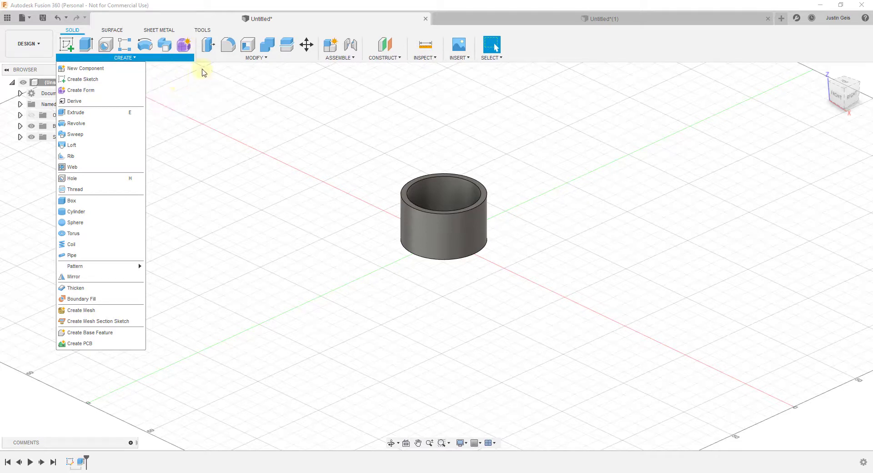
pyautogui.moveTo(130, 60)
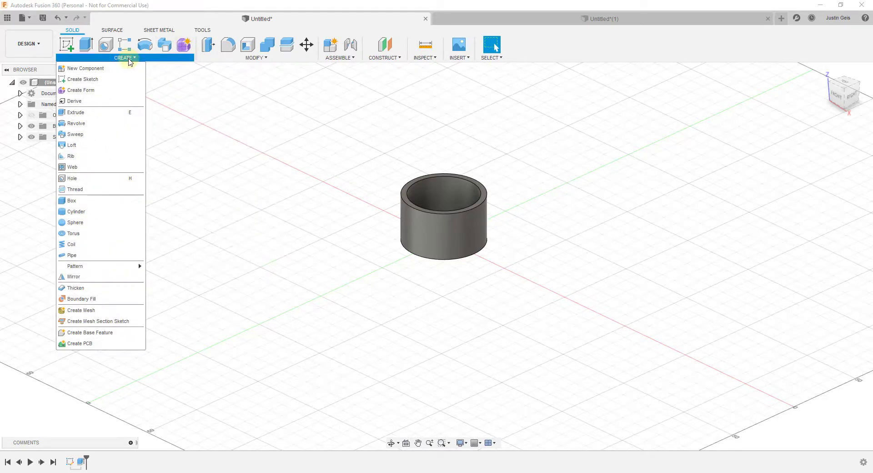
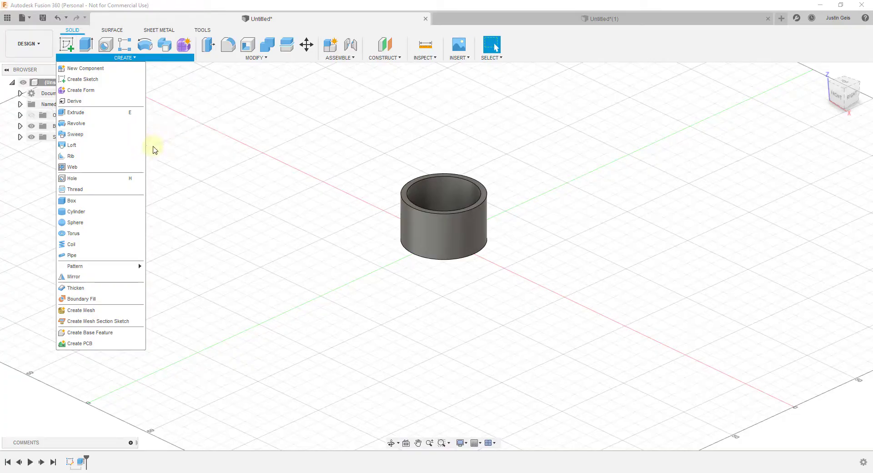
# - Assign Shift+F as the keyboard shortcut for Sweep and check it in the list of creation commands
pyautogui.moveTo(138, 134)
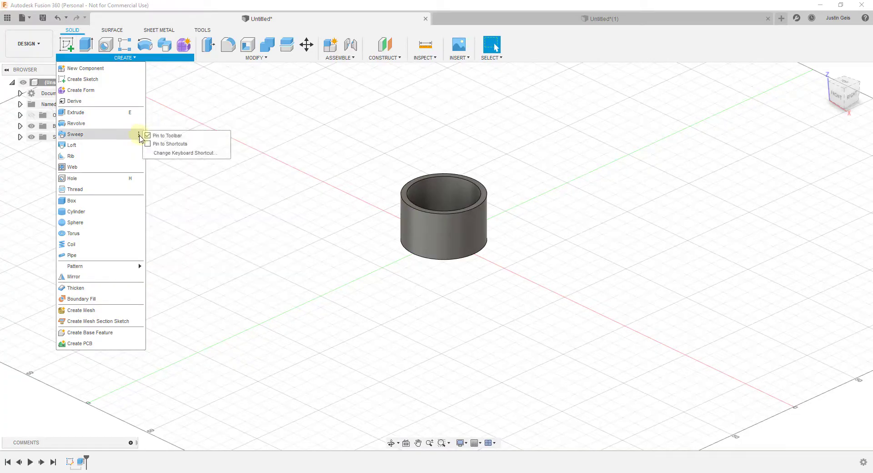
pyautogui.click(190, 153)
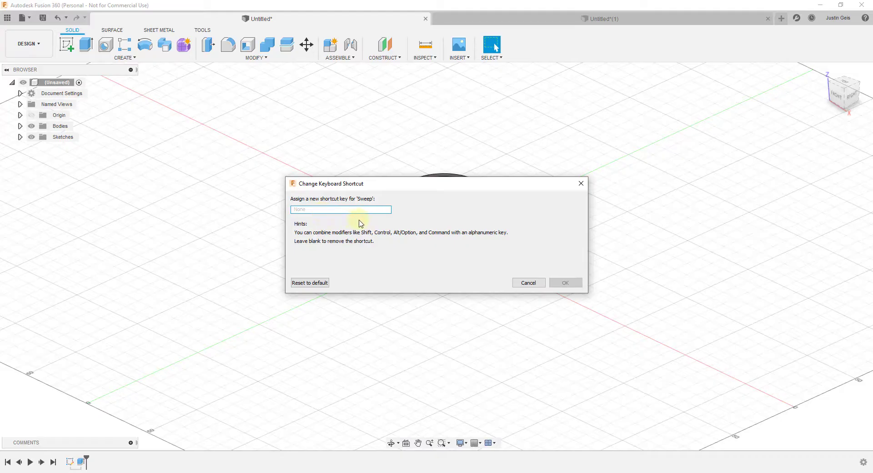
pyautogui.hotkey('shift', 's')
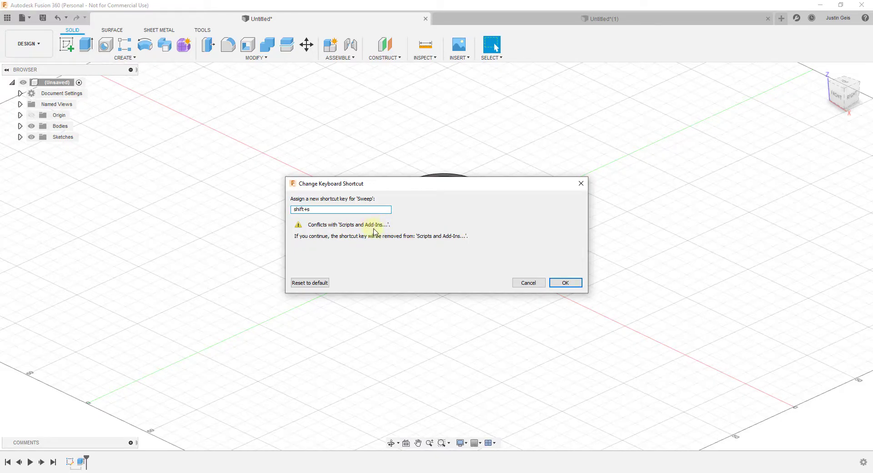
pyautogui.press('BackSpace')
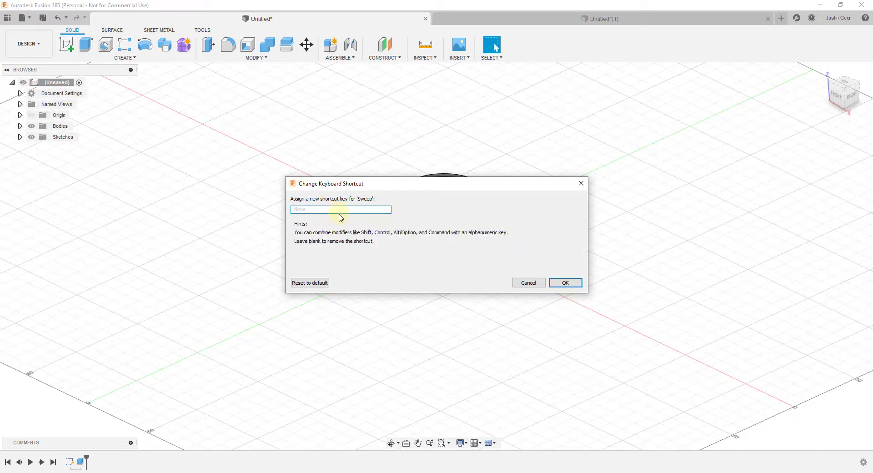
pyautogui.hotkey('shift', 'f')
pyautogui.click(553, 286)
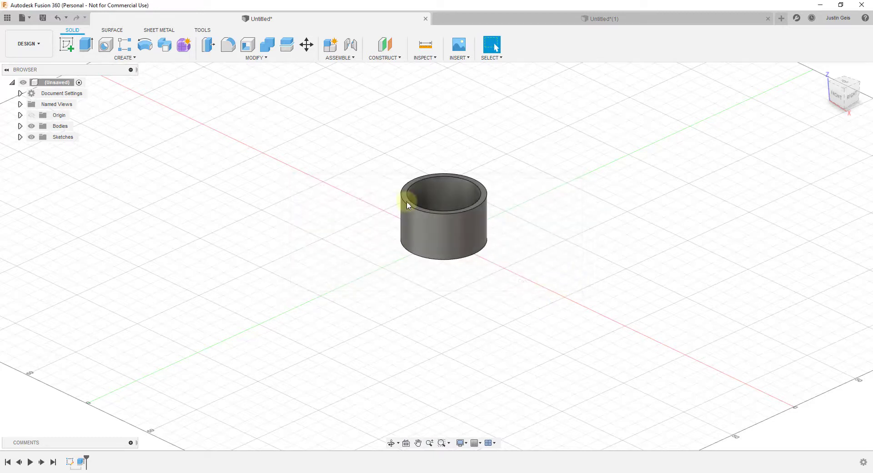
pyautogui.click(116, 61)
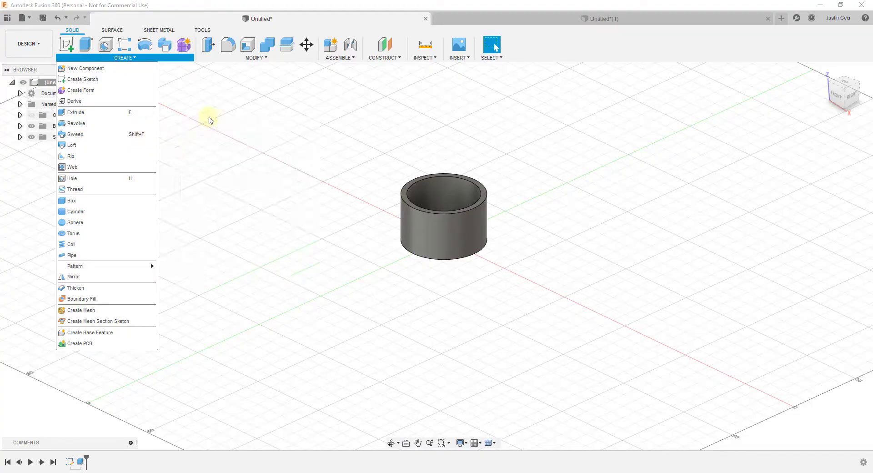
pyautogui.click(236, 117)
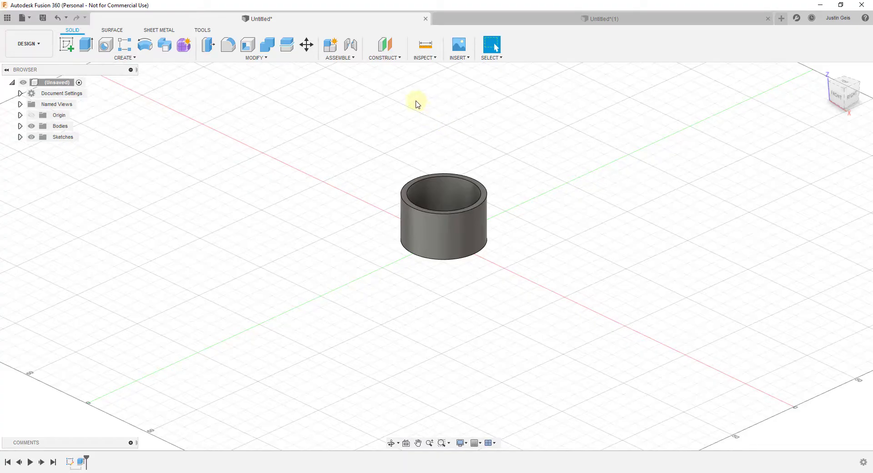
# - Look over the Surface, Sheet Metal and Tools toolsets and return to the Solid toolset
pyautogui.click(110, 30)
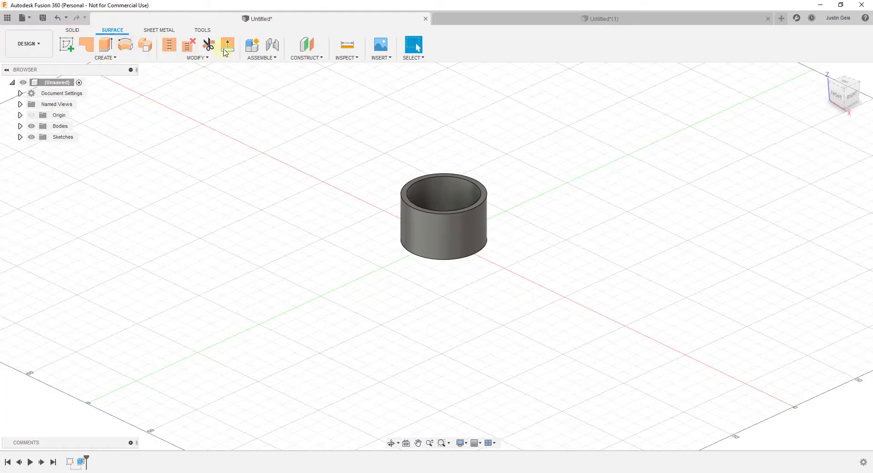
pyautogui.click(72, 30)
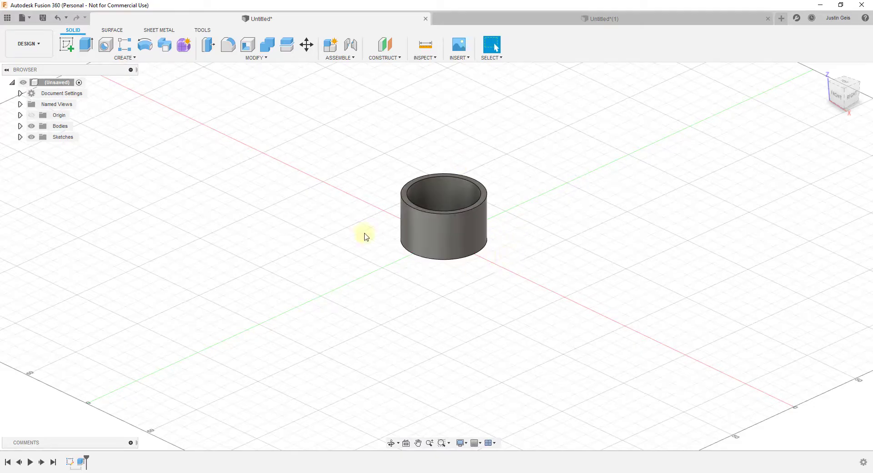
pyautogui.click(112, 30)
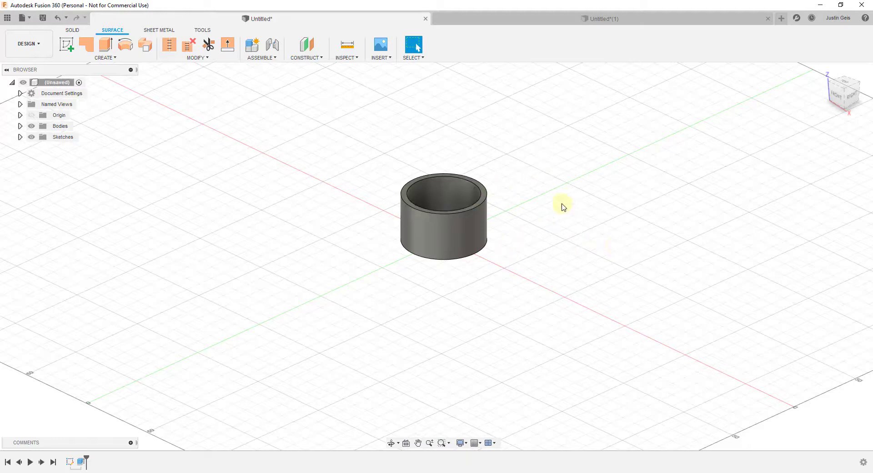
pyautogui.click(163, 31)
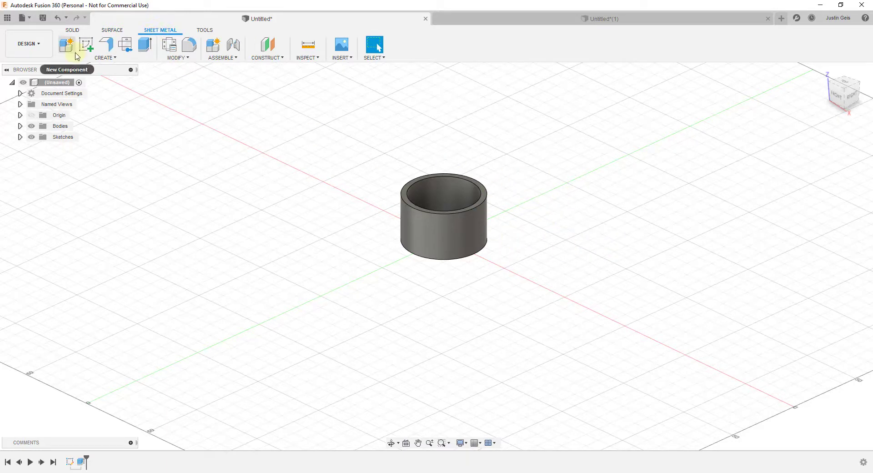
pyautogui.click(205, 32)
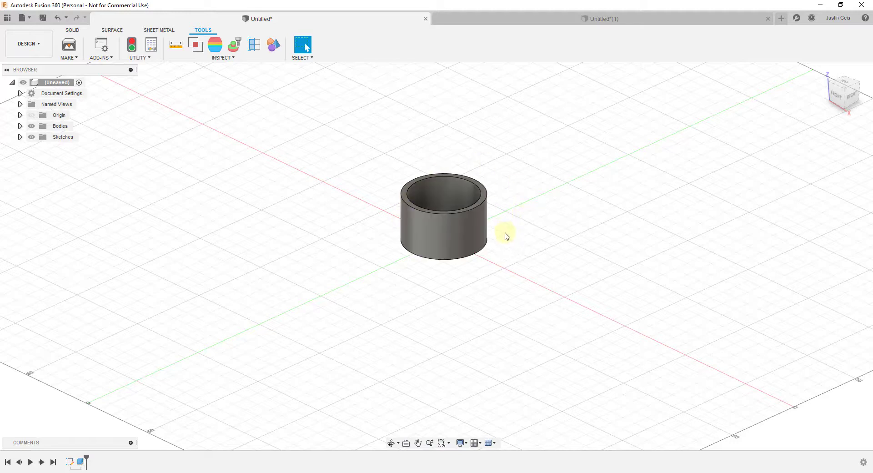
pyautogui.scroll(3, 493, 214)
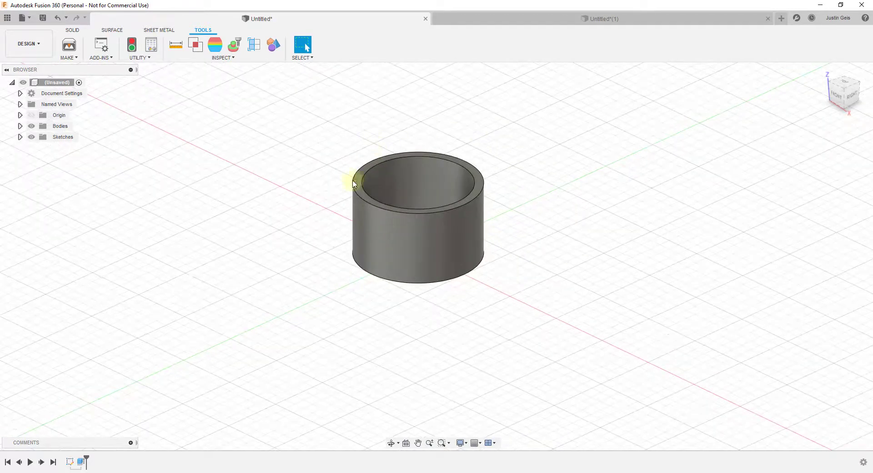
pyautogui.click(73, 31)
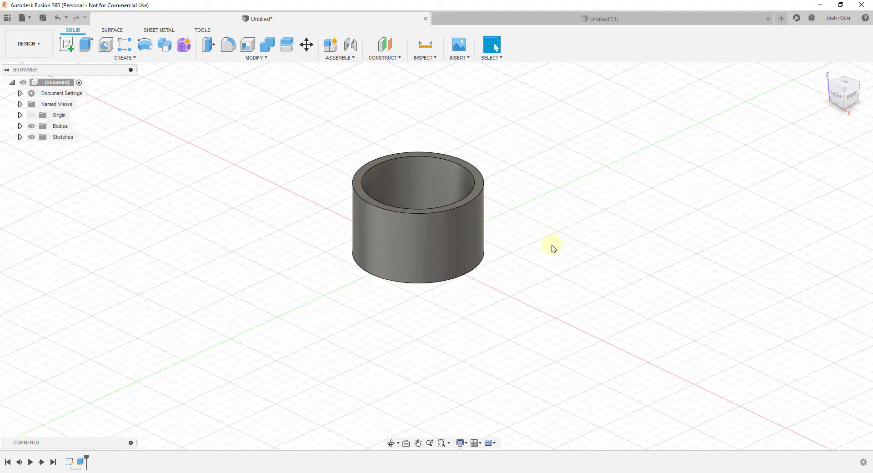
# - View the hollow cylinder from the top, the right side and an angled corner, and return to the home view
pyautogui.click(850, 89)
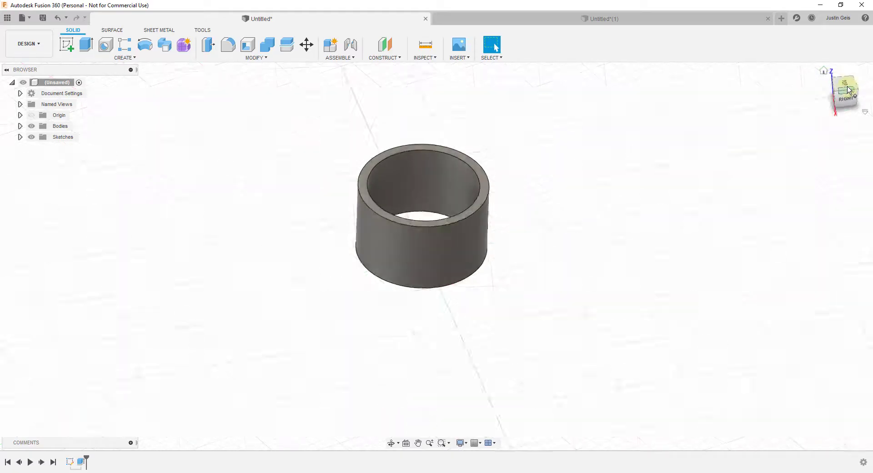
pyautogui.click(845, 87)
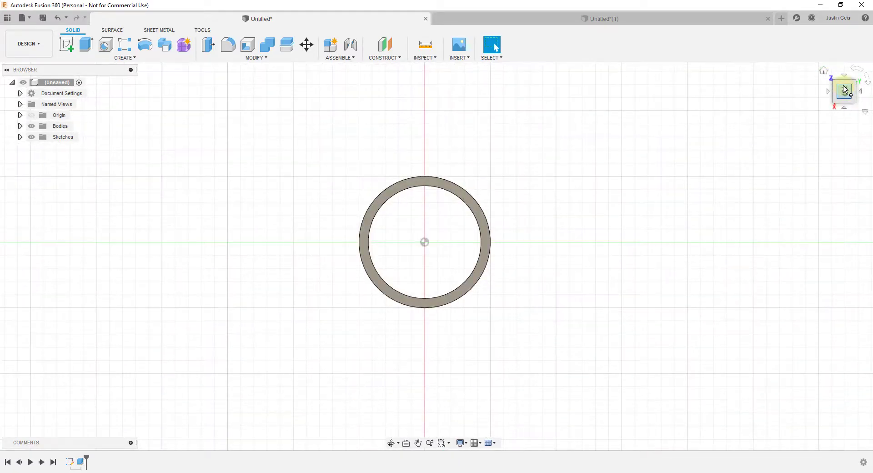
pyautogui.click(845, 109)
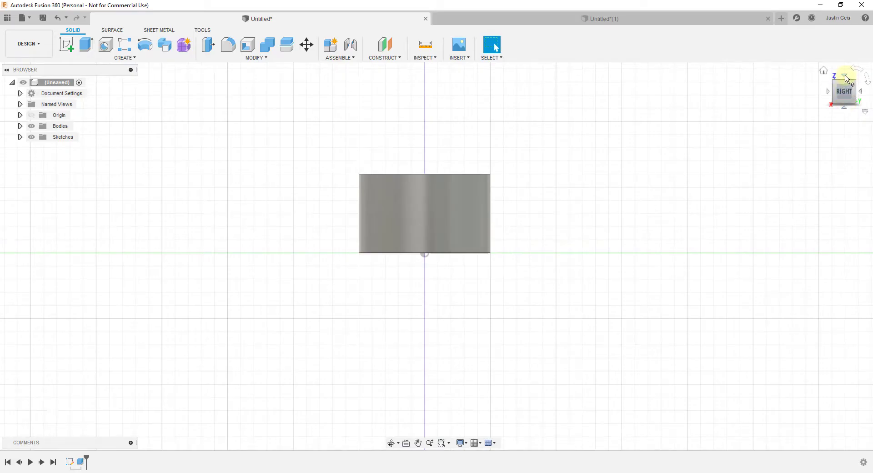
pyautogui.click(844, 77)
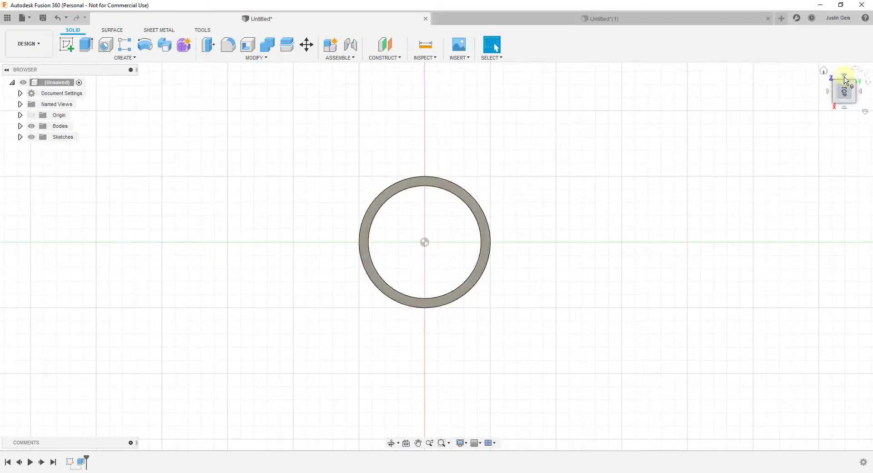
pyautogui.click(836, 105)
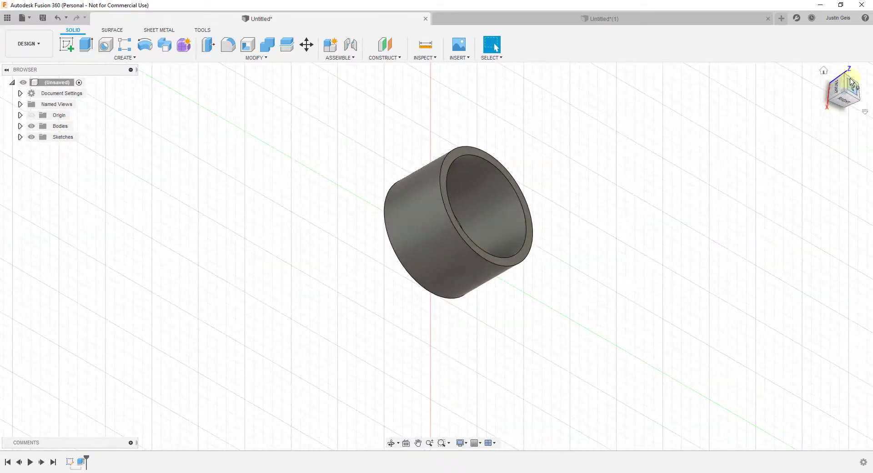
pyautogui.click(852, 90)
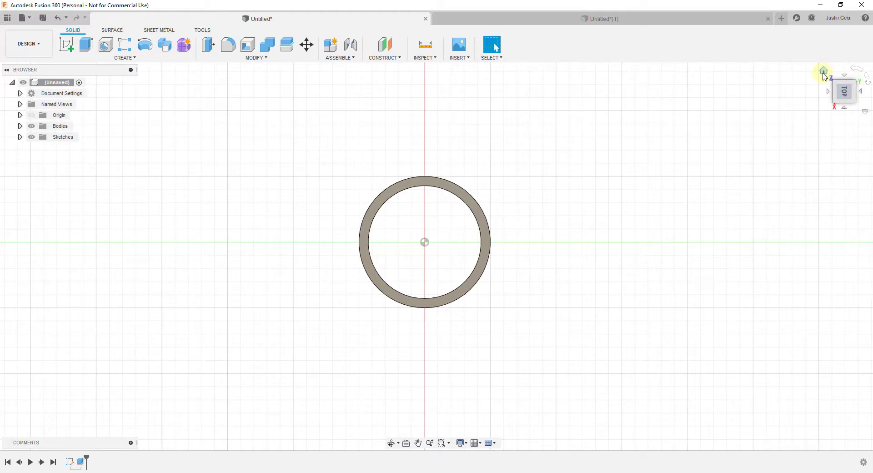
pyautogui.click(823, 73)
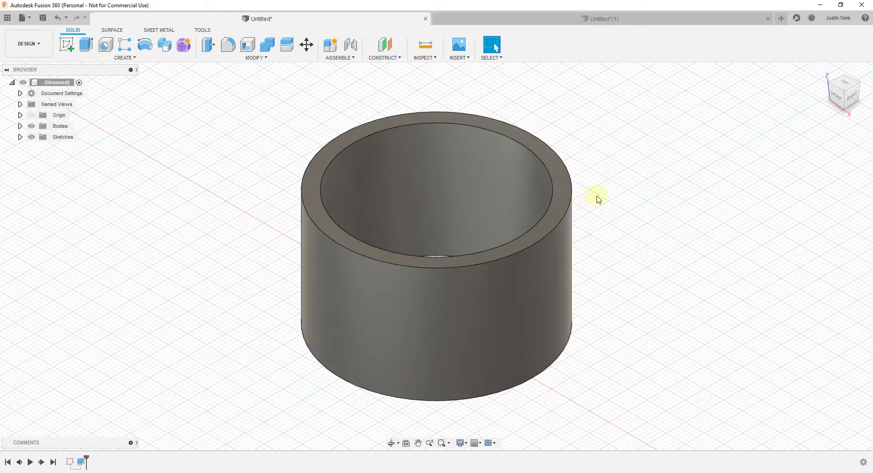
# - Check the Reverse zoom direction setting in the general preferences
pyautogui.moveTo(614, 214)
pyautogui.mouseDown(button='middle')
pyautogui.moveTo(628, 201)
pyautogui.moveTo(577, 213)
pyautogui.moveTo(619, 195)
pyautogui.moveTo(635, 211)
pyautogui.moveTo(593, 217)
pyautogui.moveTo(654, 212)
pyautogui.moveTo(559, 213)
pyautogui.moveTo(669, 211)
pyautogui.moveTo(315, 217)
pyautogui.moveTo(438, 226)
pyautogui.moveTo(625, 221)
pyautogui.moveTo(623, 201)
pyautogui.moveTo(622, 218)
pyautogui.mouseUp(button='middle')
pyautogui.press('Escape')
pyautogui.scroll(3, 468, 292)
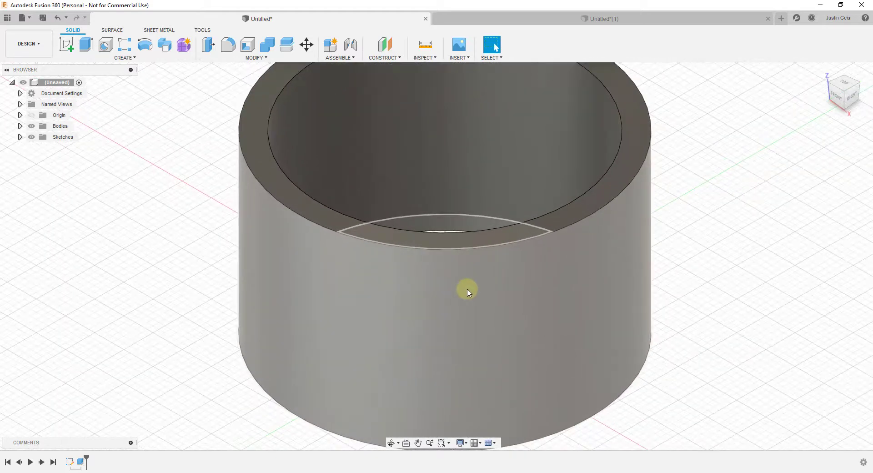
pyautogui.scroll(-4, 469, 290)
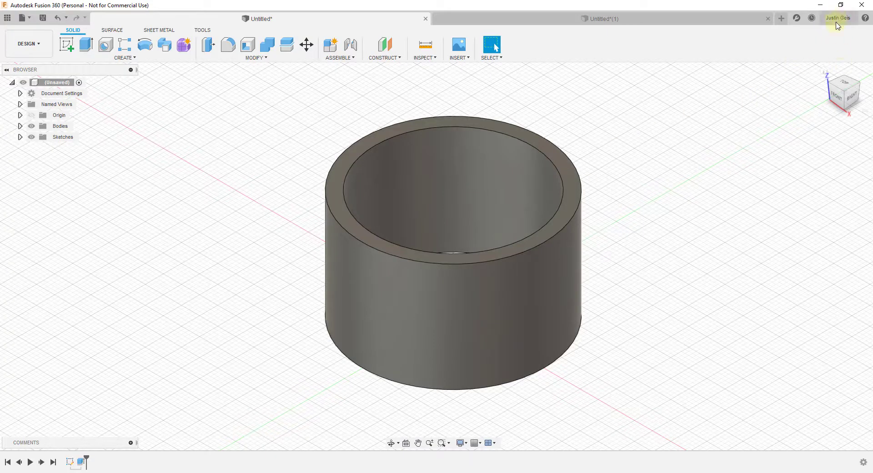
pyautogui.click(836, 20)
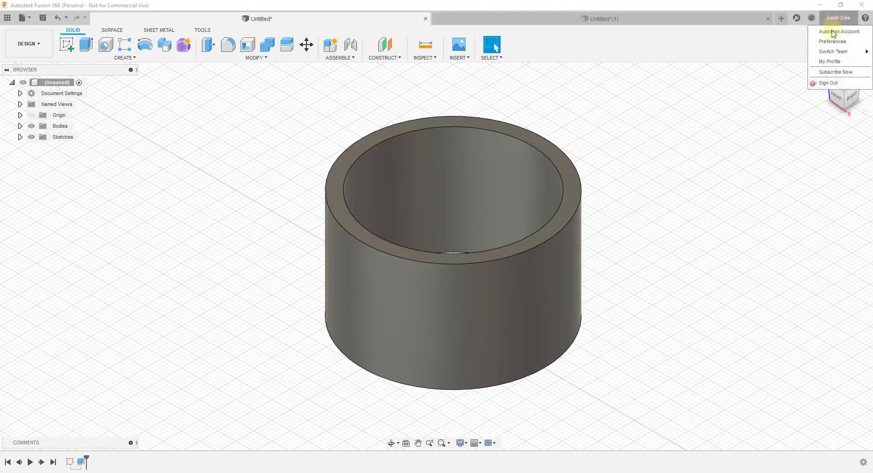
pyautogui.click(833, 41)
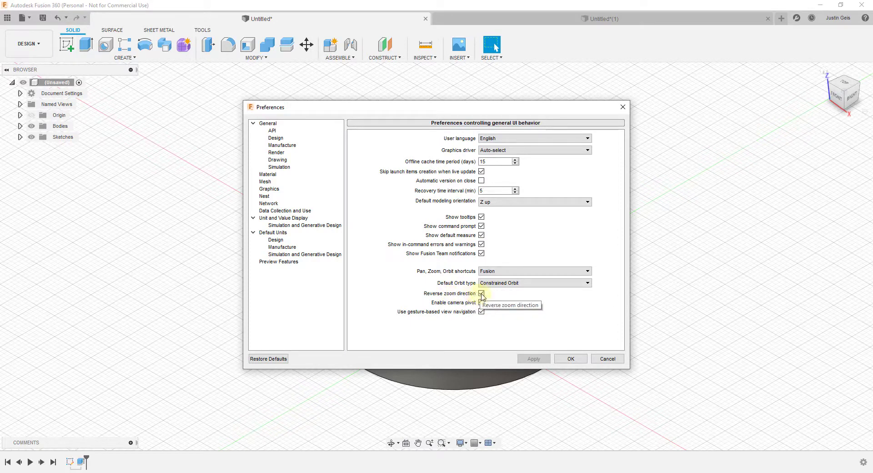
pyautogui.click(571, 359)
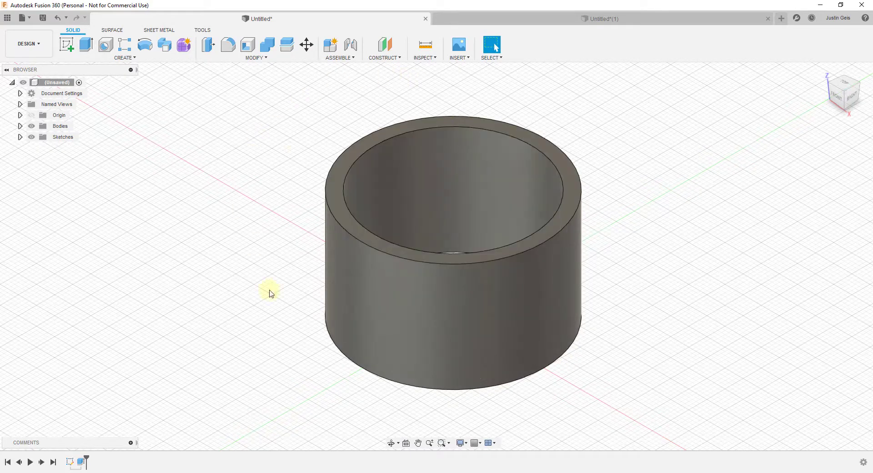
# - Zoom in and out on the hollow cylinder and pan it around the canvas
pyautogui.scroll(-2, 471, 230)
pyautogui.scroll(2, 380, 171)
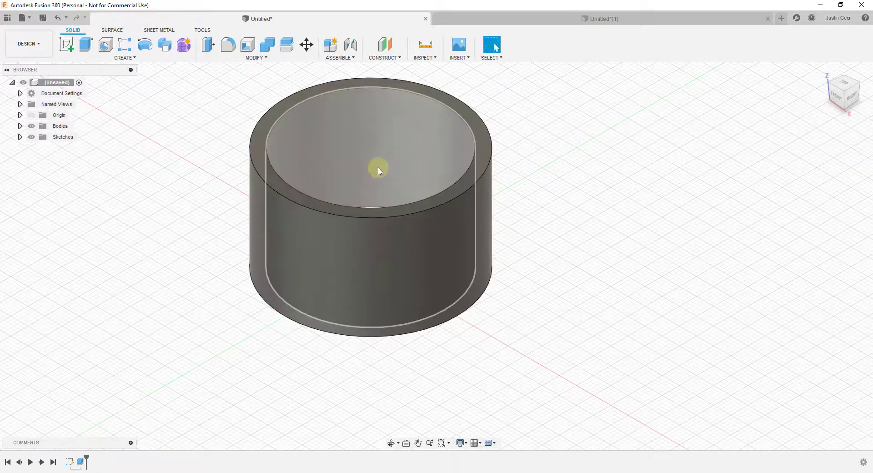
pyautogui.scroll(-1, 380, 170)
pyautogui.moveTo(379, 170); pyautogui.dragTo(472, 140, button='middle')
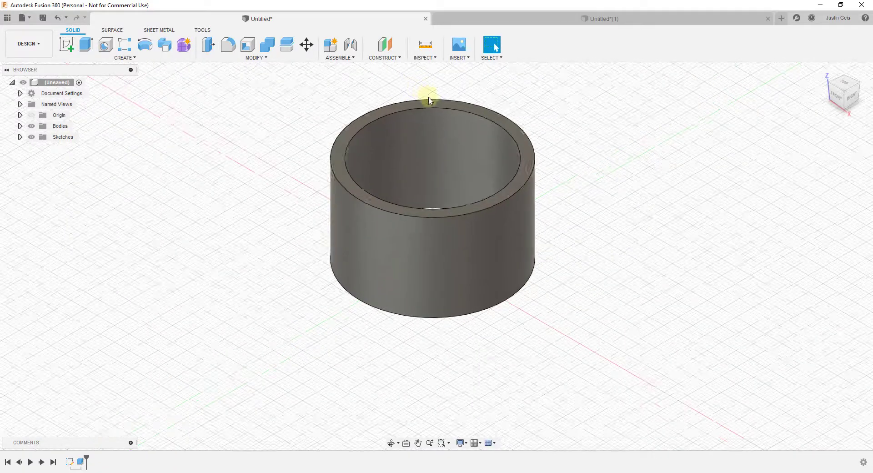
pyautogui.scroll(-1, 428, 93)
pyautogui.moveTo(429, 91); pyautogui.dragTo(417, 117, button='middle')
pyautogui.scroll(3, 417, 117)
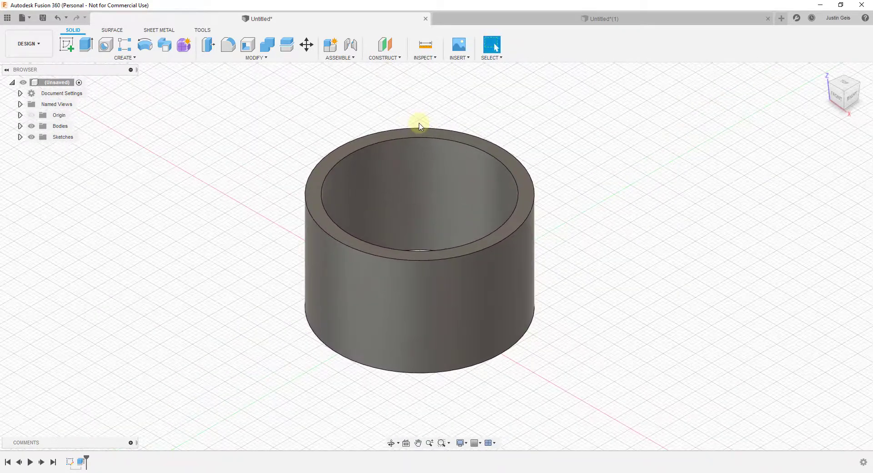
# - Orbit the hollow cylinder to see it from above the front side, and inspect it at closer and wider zoom levels
pyautogui.keyDown('shift'); pyautogui.moveTo(464, 237); pyautogui.dragTo(431, 227, button='middle'); pyautogui.keyUp('shift')
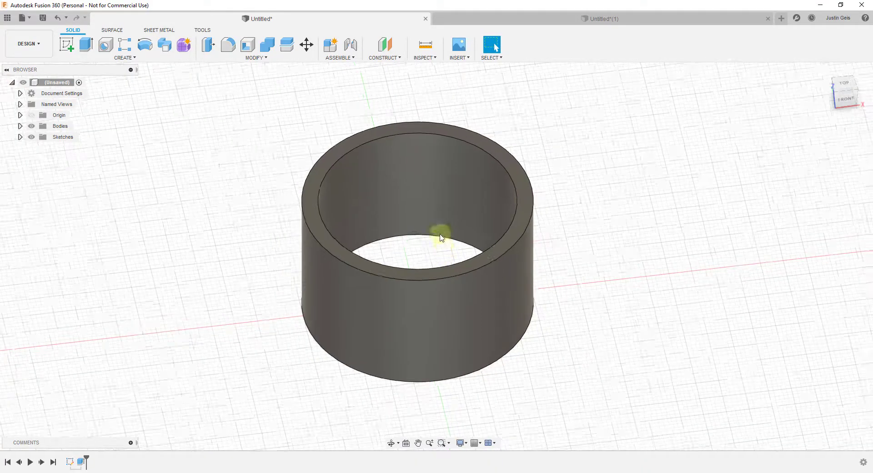
pyautogui.scroll(3, 441, 259)
pyautogui.scroll(-3, 439, 255)
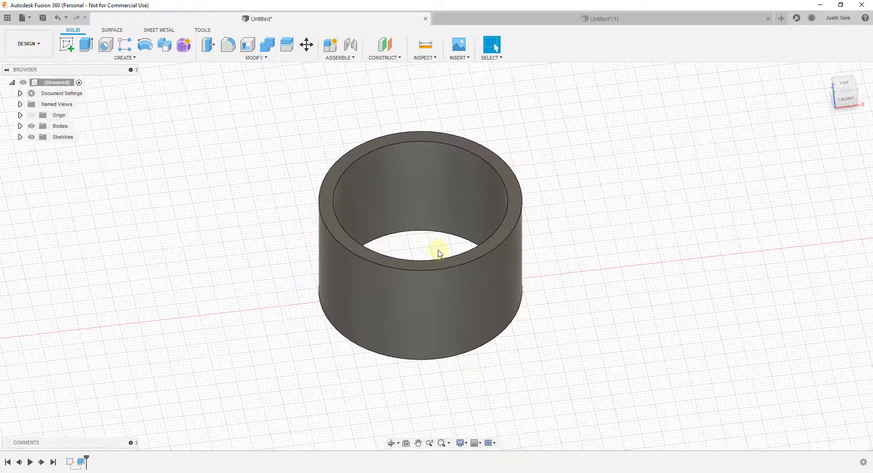
pyautogui.scroll(3, 439, 250)
pyautogui.scroll(-3, 441, 249)
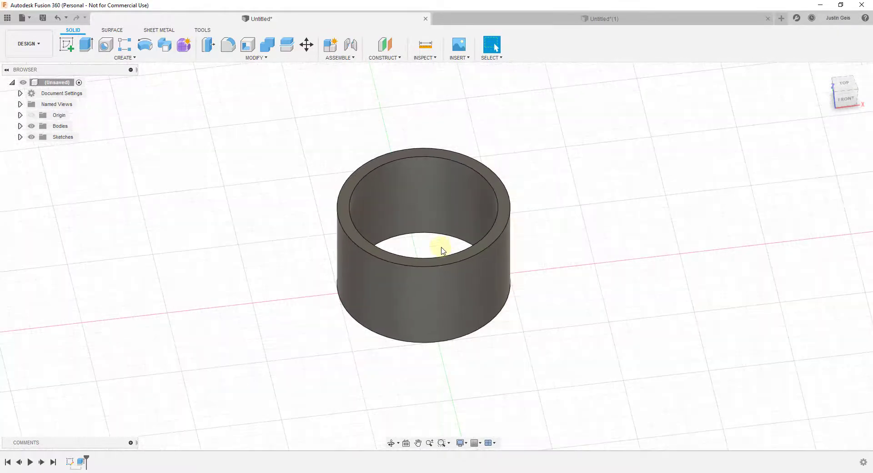
pyautogui.scroll(3, 443, 248)
pyautogui.scroll(-2, 464, 239)
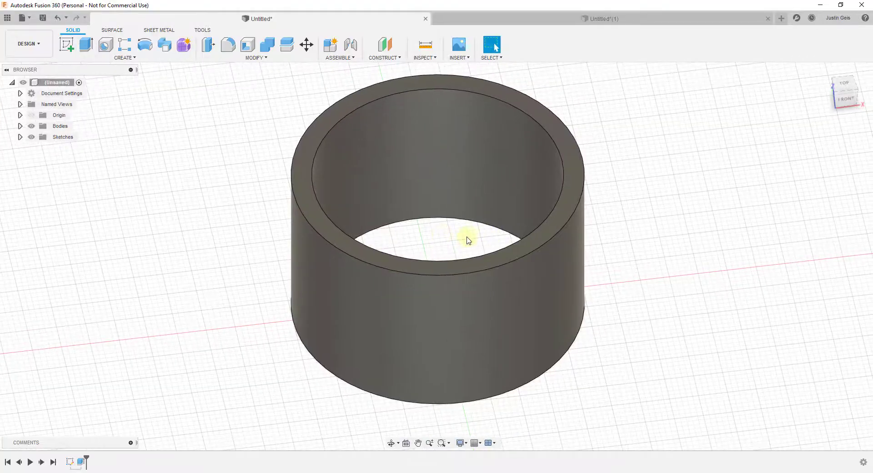
pyautogui.scroll(2, 409, 236)
pyautogui.moveTo(393, 234); pyautogui.dragTo(423, 229)
pyautogui.press('Escape')
pyautogui.scroll(-3, 433, 209)
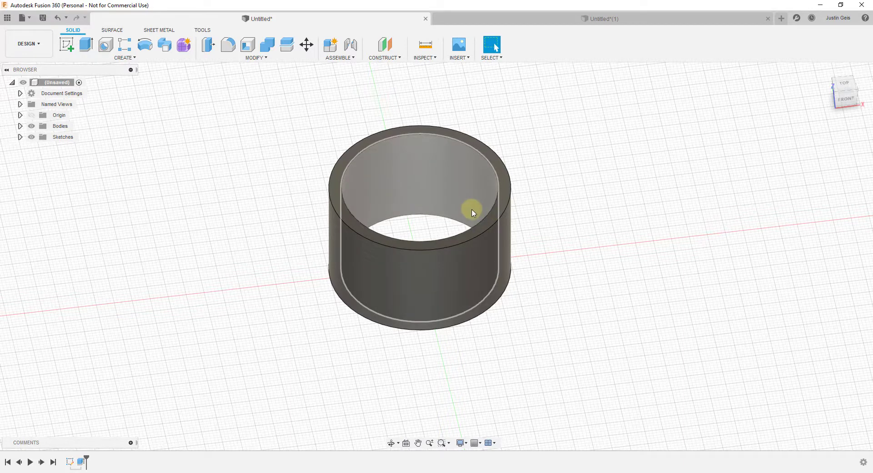
pyautogui.moveTo(481, 209); pyautogui.dragTo(490, 208, button='middle')
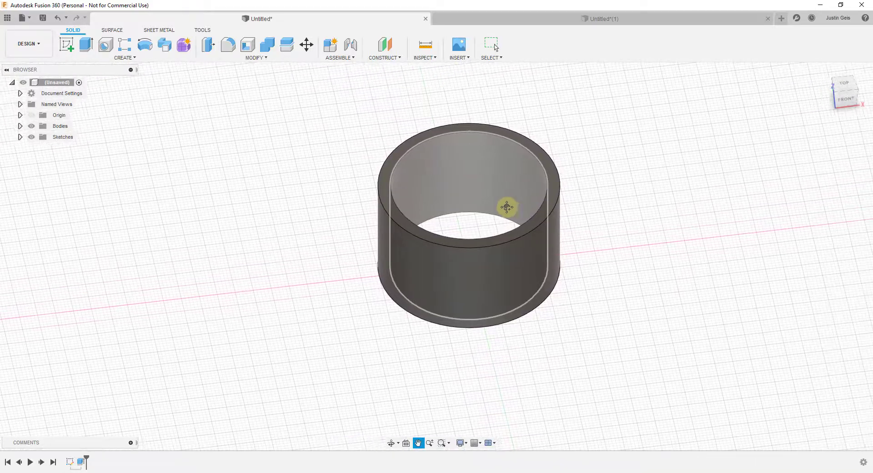
# - Pan, orbit and zoom around the hollow cylinder, and view it from an angled corner above its left and front sides
pyautogui.moveTo(489, 210); pyautogui.dragTo(460, 208, button='middle')
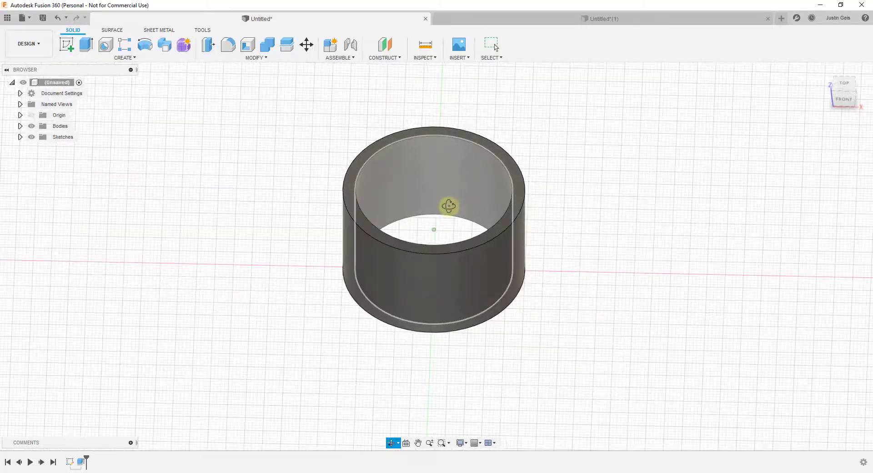
pyautogui.keyDown('shift'); pyautogui.moveTo(448, 206); pyautogui.dragTo(523, 209, button='middle'); pyautogui.keyUp('shift')
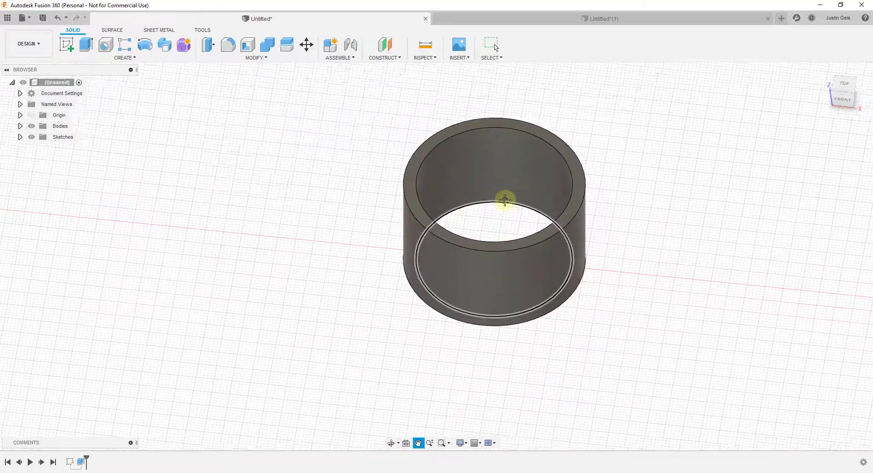
pyautogui.scroll(-3, 460, 204)
pyautogui.scroll(3, 473, 211)
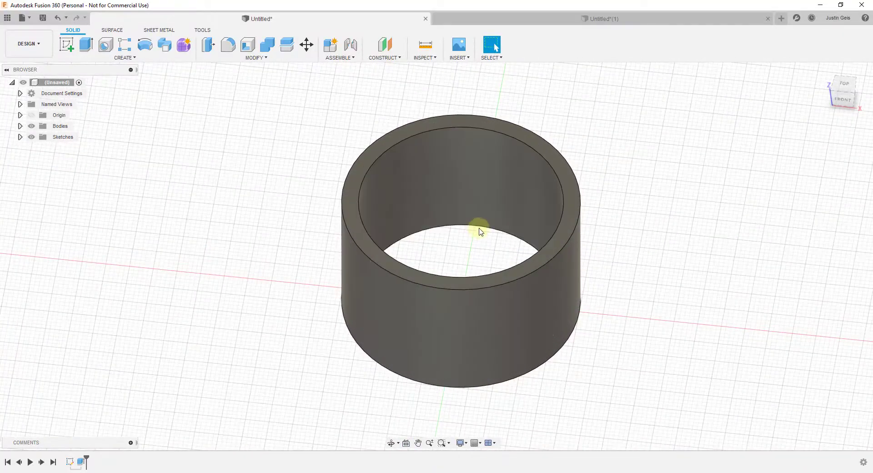
pyautogui.keyDown('shift'); pyautogui.moveTo(477, 228); pyautogui.dragTo(525, 230, button='middle'); pyautogui.keyUp('shift')
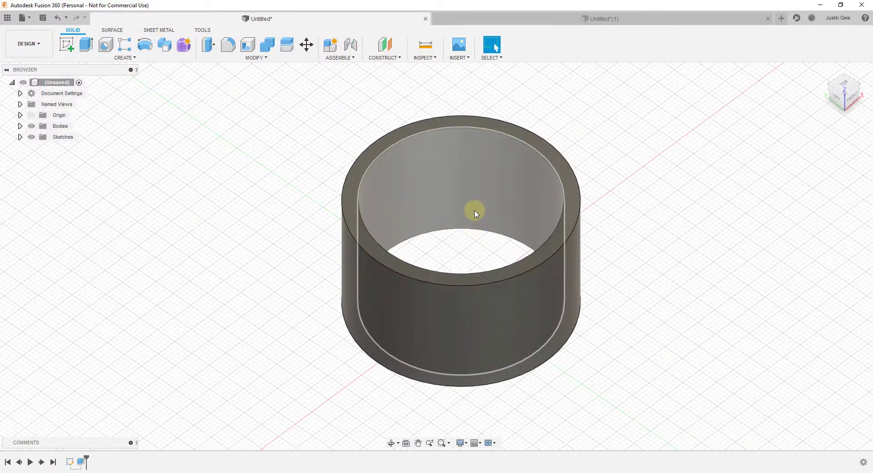
pyautogui.moveTo(477, 184)
pyautogui.keyDown('shift'); pyautogui.mouseDown(button='middle')
pyautogui.moveTo(517, 251)
pyautogui.moveTo(382, 169)
pyautogui.mouseUp(button='middle'); pyautogui.keyUp('shift')
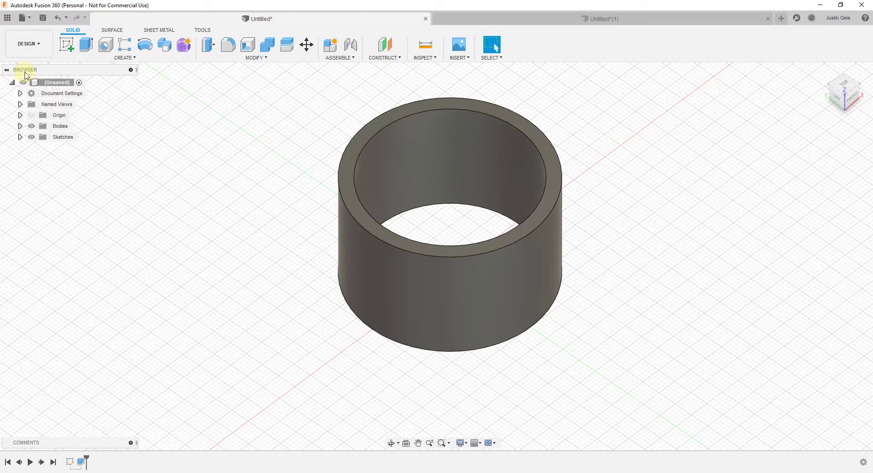
# - Collapse the browser to the edge of the window and expand it again
pyautogui.click(7, 70)
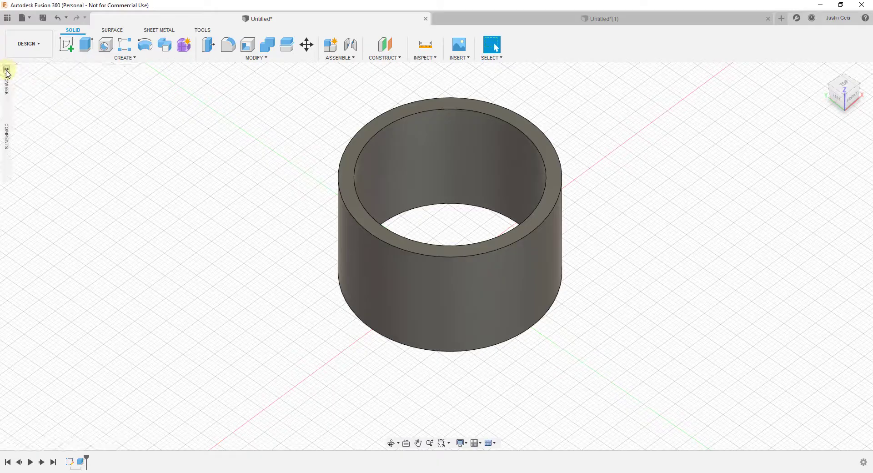
pyautogui.click(6, 69)
pyautogui.click(7, 70)
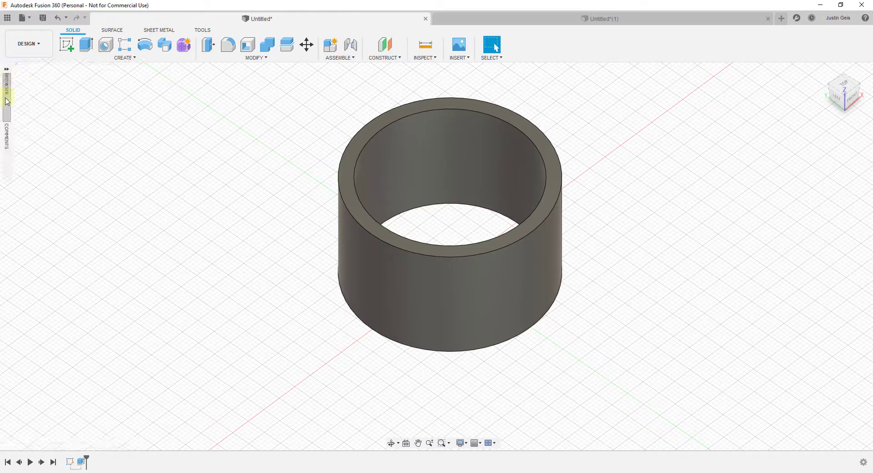
pyautogui.click(7, 70)
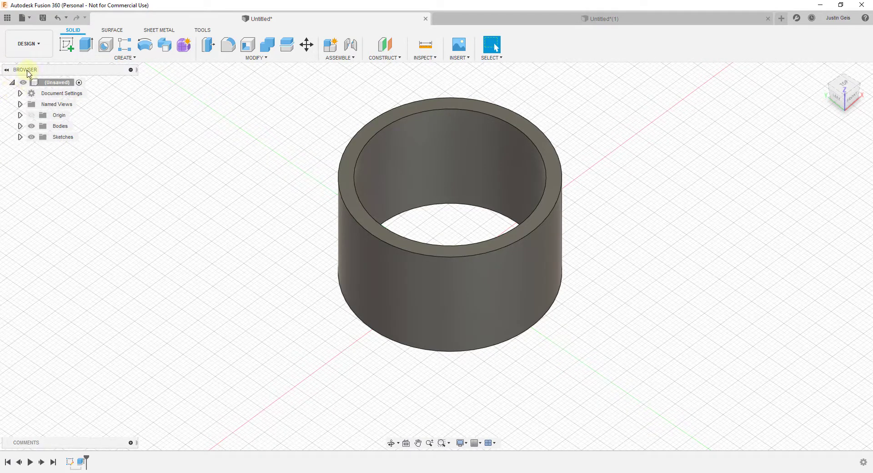
# - Expand the Bodies and Sketches folders in the browser to list Body1 and Sketch1
pyautogui.scroll(-2, 529, 175)
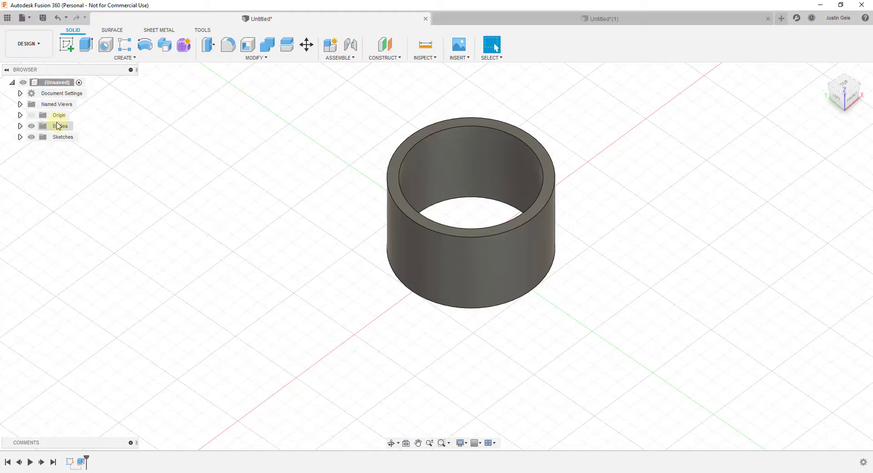
pyautogui.click(20, 126)
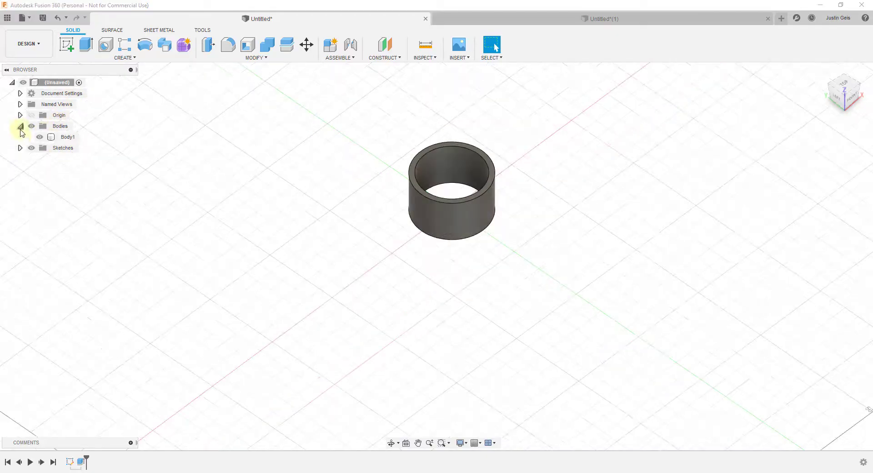
pyautogui.click(20, 147)
pyautogui.click(20, 148)
pyautogui.click(20, 126)
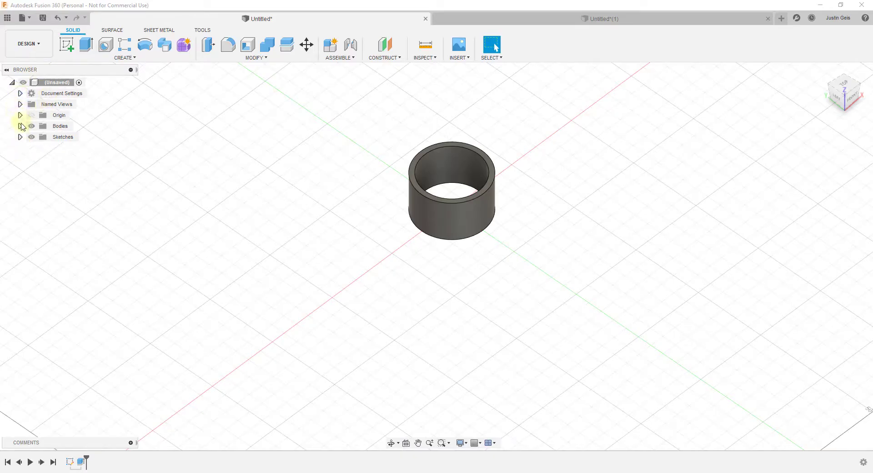
pyautogui.click(20, 126)
pyautogui.click(20, 148)
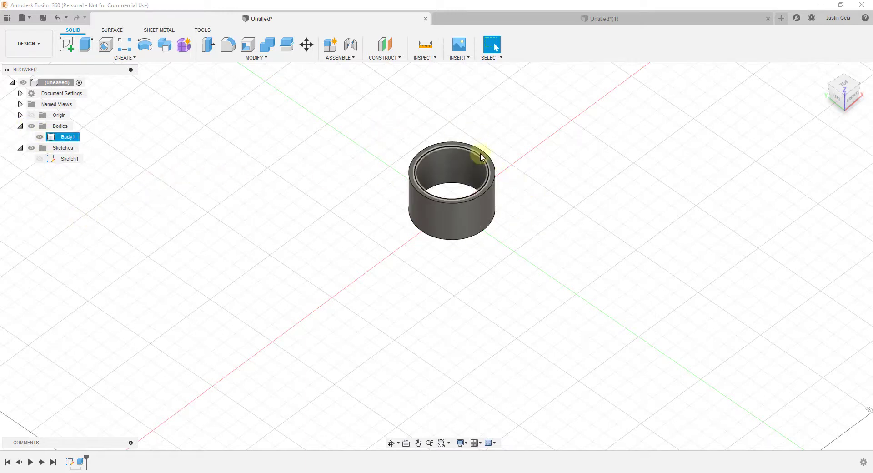
# - Hide Body1 and show Sketch1, toggling the sketch's visibility off and on
pyautogui.click(39, 137)
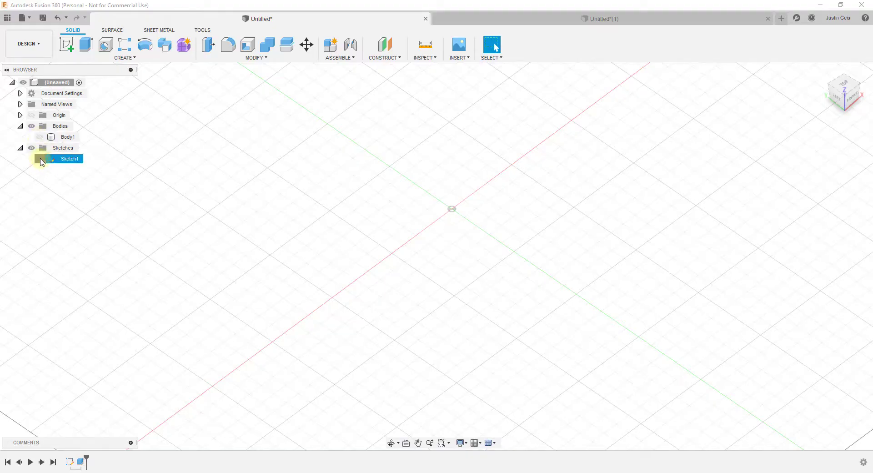
pyautogui.click(40, 160)
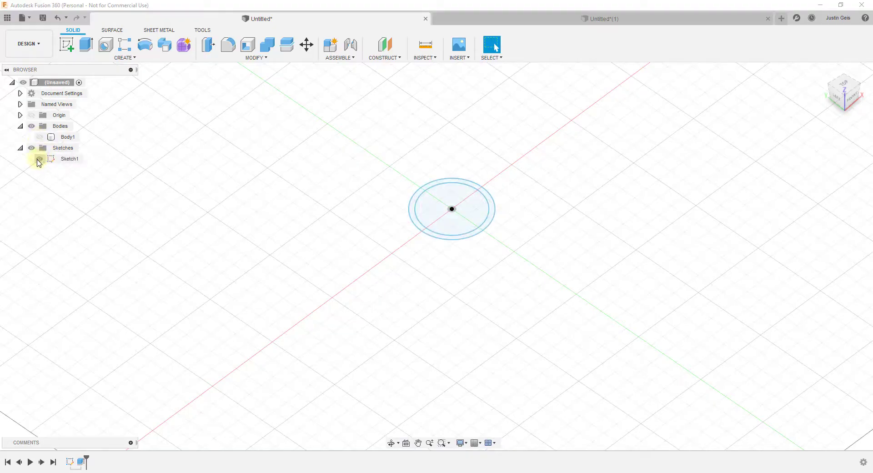
pyautogui.click(40, 159)
pyautogui.click(40, 159)
# - Toggle the visibility of the whole Sketches folder off and on, and of the Origin folder on and off
pyautogui.click(31, 147)
pyautogui.click(31, 148)
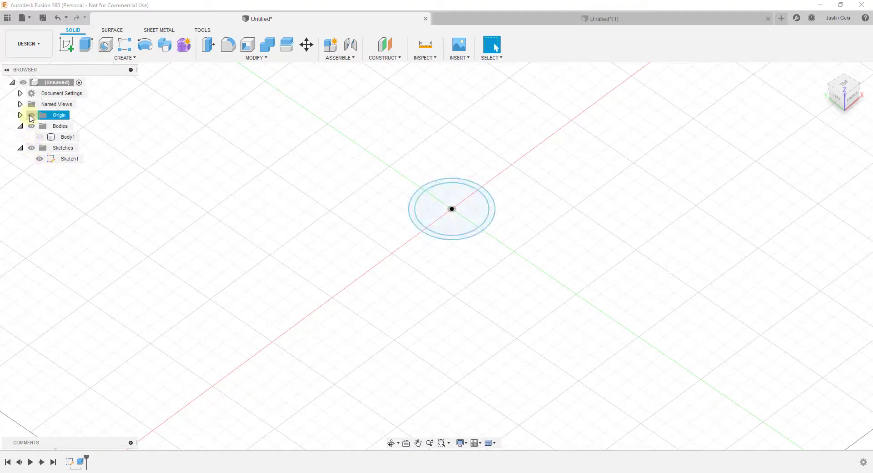
pyautogui.click(31, 115)
pyautogui.click(31, 115)
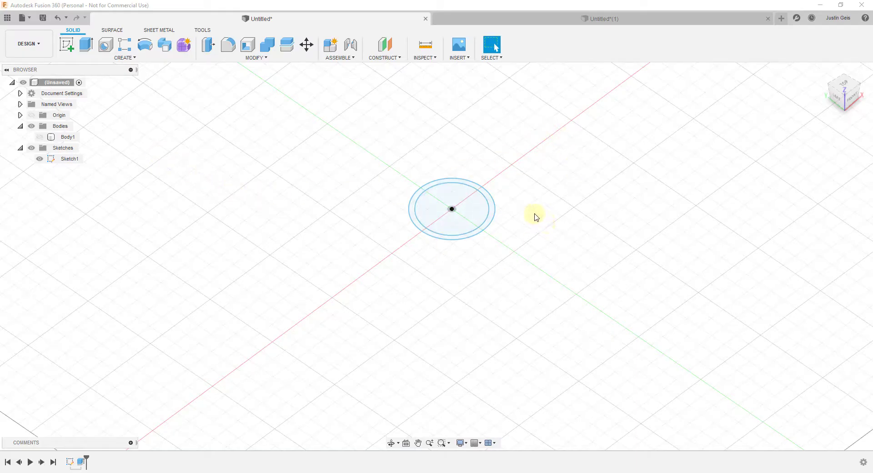
# - Hide Sketch1 and show Body1 again, leaving nothing selected
pyautogui.click(40, 159)
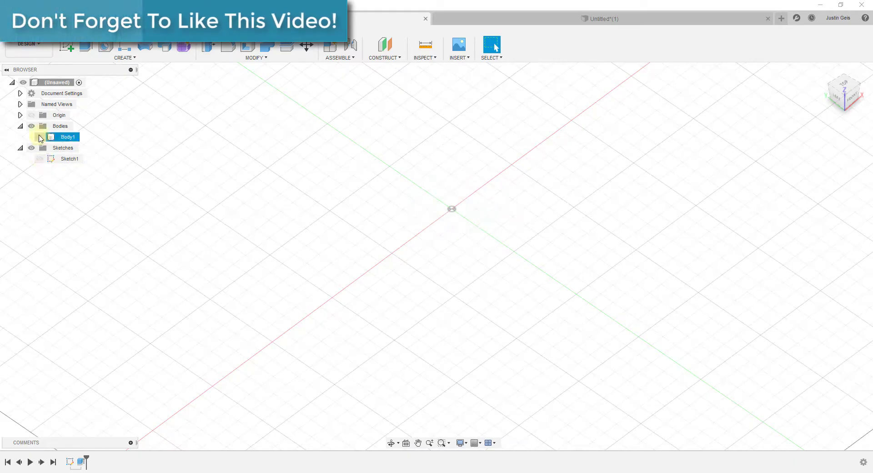
pyautogui.click(40, 137)
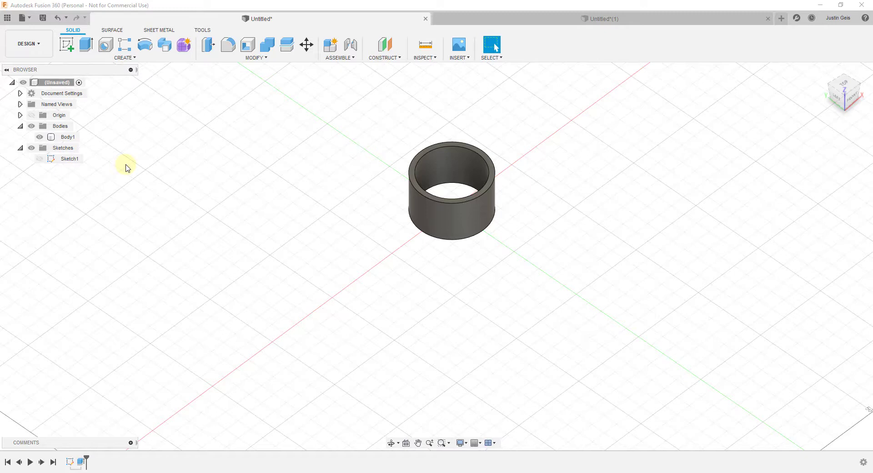
pyautogui.click(496, 176)
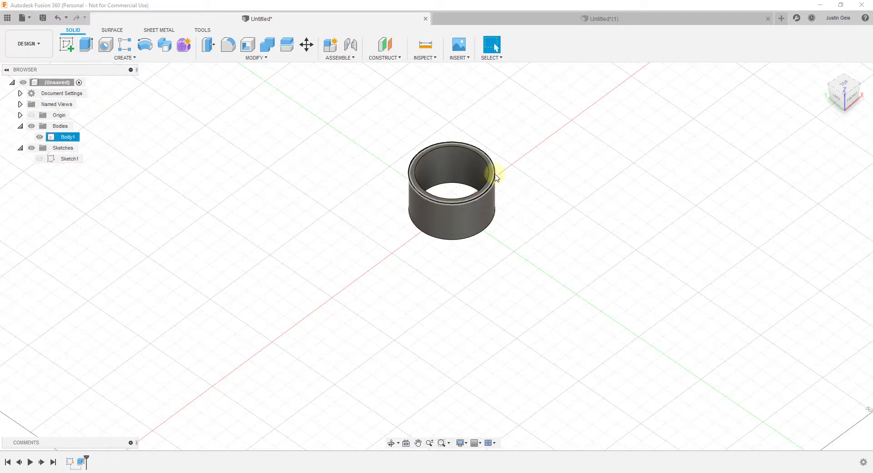
pyautogui.click(507, 179)
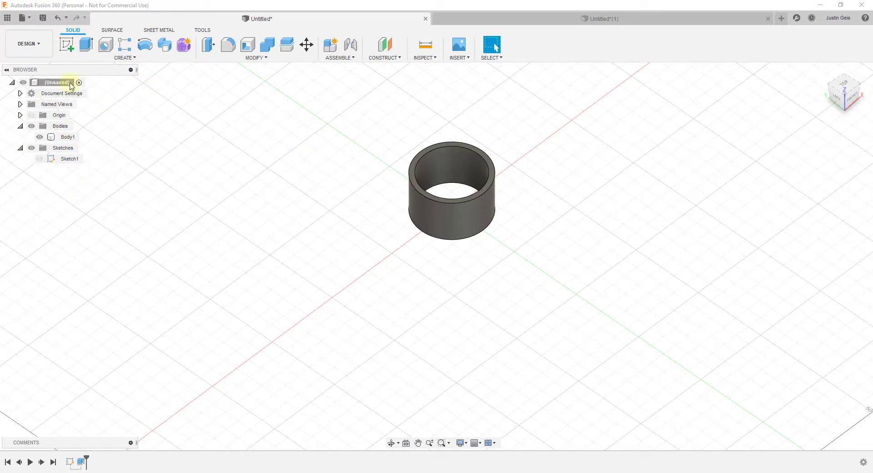
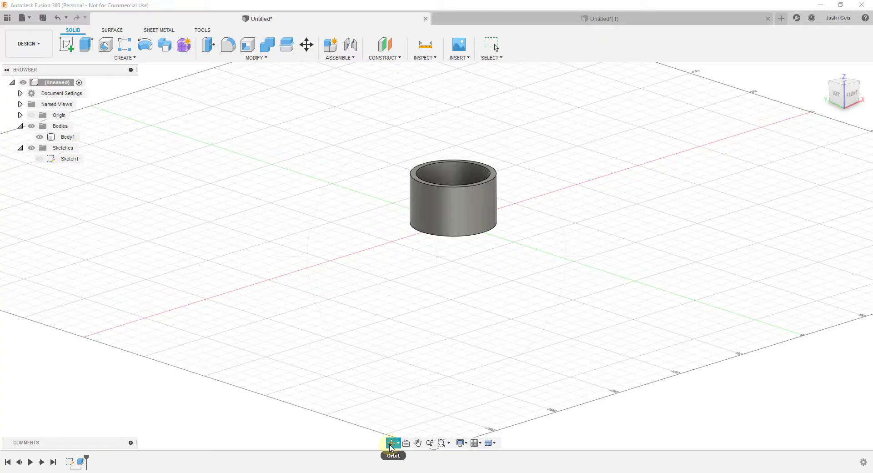
# - Orbit the hollow cylinder to look down on it from above, and enlarge it twice with Zoom Window
pyautogui.moveTo(484, 212); pyautogui.dragTo(484, 232)
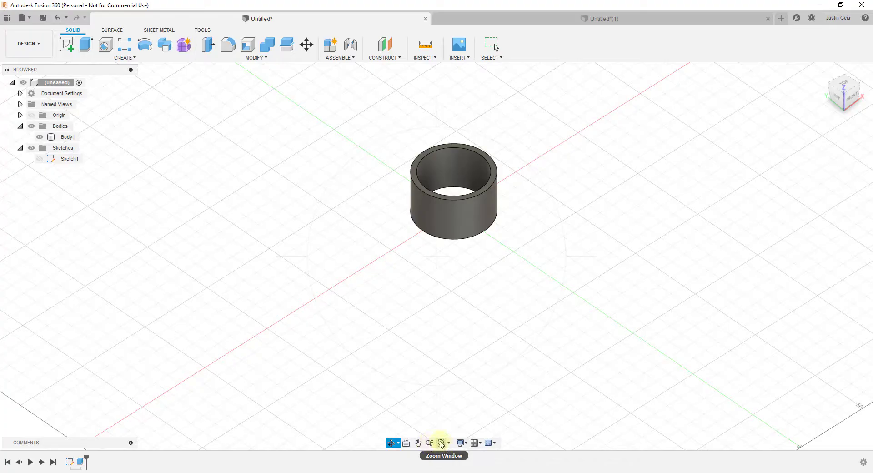
pyautogui.click(441, 444)
pyautogui.moveTo(380, 132); pyautogui.dragTo(525, 255)
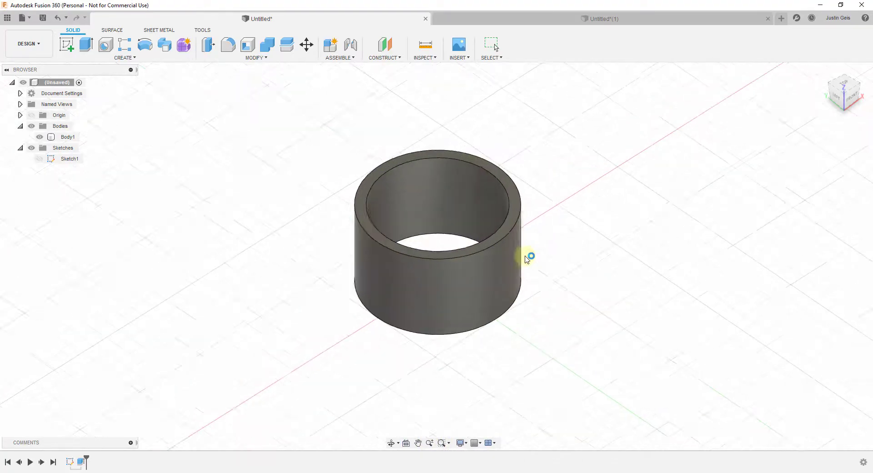
pyautogui.click(441, 447)
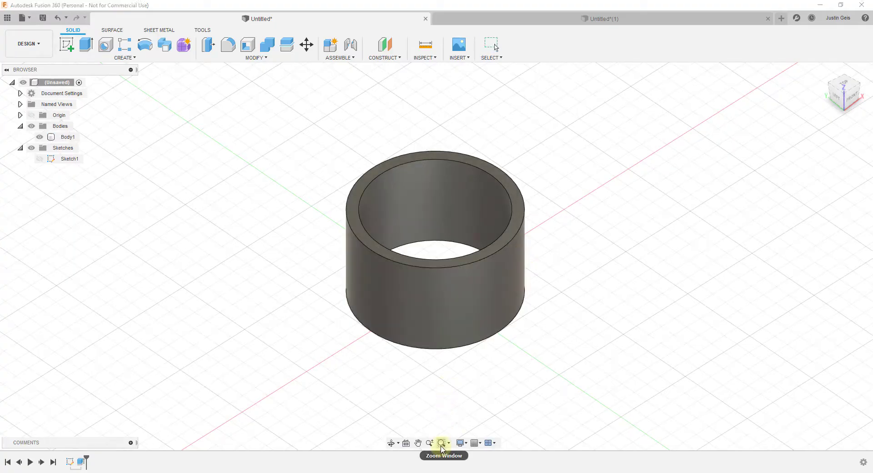
pyautogui.moveTo(320, 139); pyautogui.dragTo(530, 371)
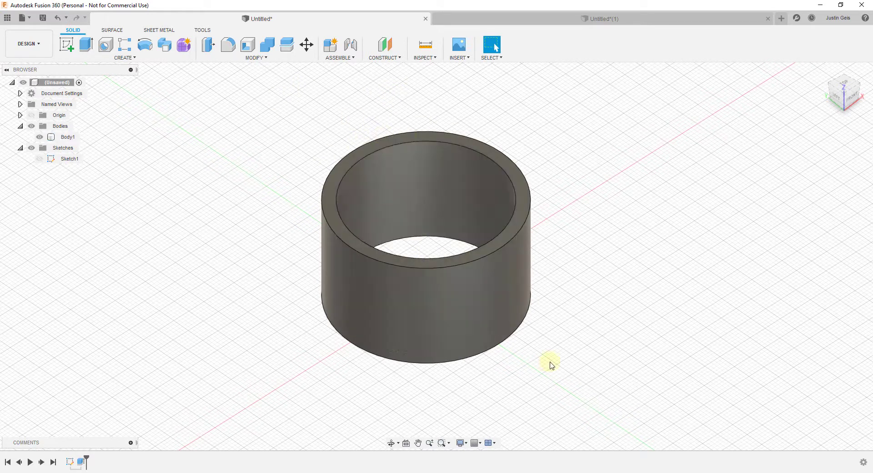
# - Set the visual style to Shaded with Hidden Edges, followed by Shaded
pyautogui.click(464, 447)
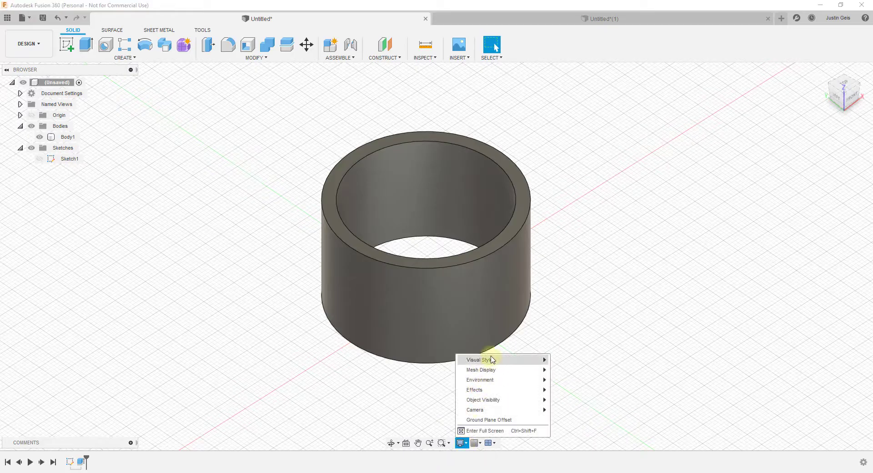
pyautogui.moveTo(540, 361)
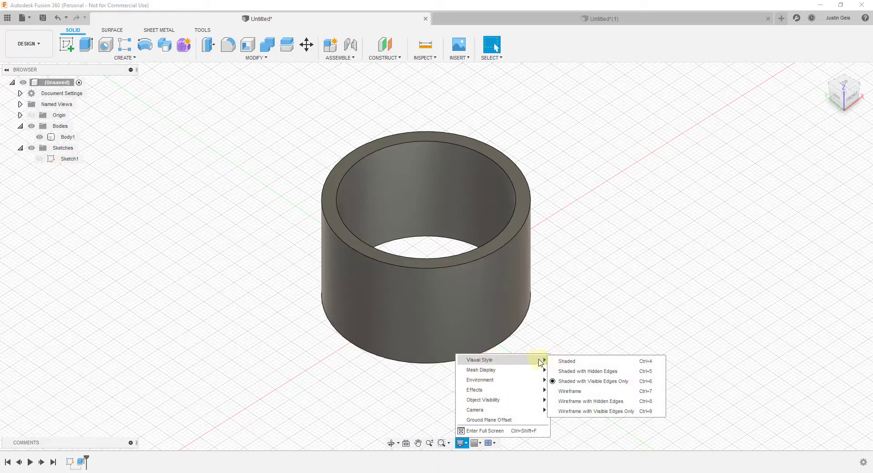
pyautogui.click(592, 374)
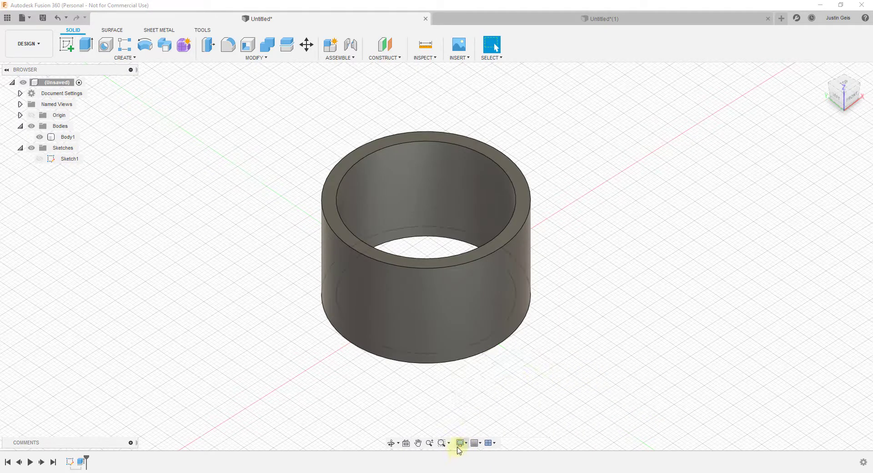
pyautogui.click(458, 446)
pyautogui.moveTo(507, 360)
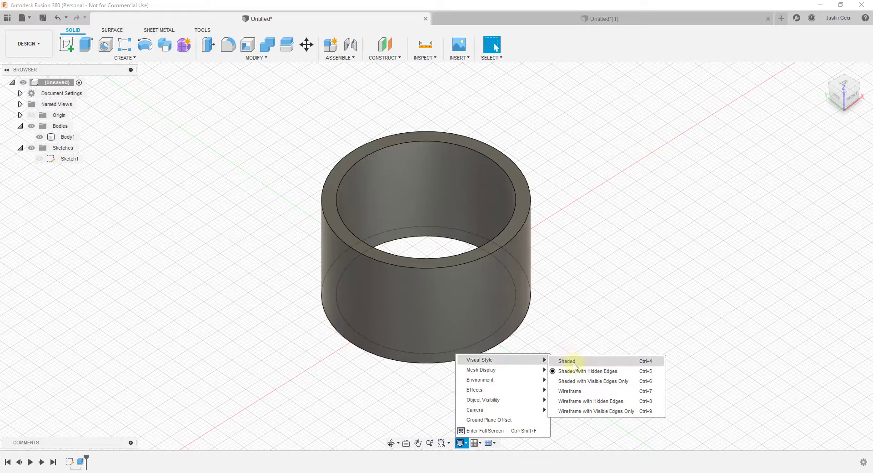
pyautogui.click(574, 361)
# - Try the Wireframe with Hidden Edges visual style and return to Shaded with Visible Edges Only
pyautogui.click(460, 443)
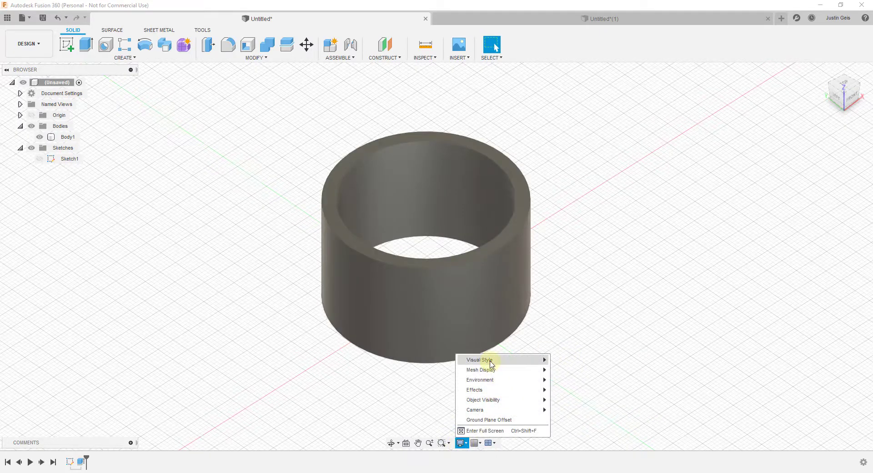
pyautogui.moveTo(491, 360)
pyautogui.click(581, 400)
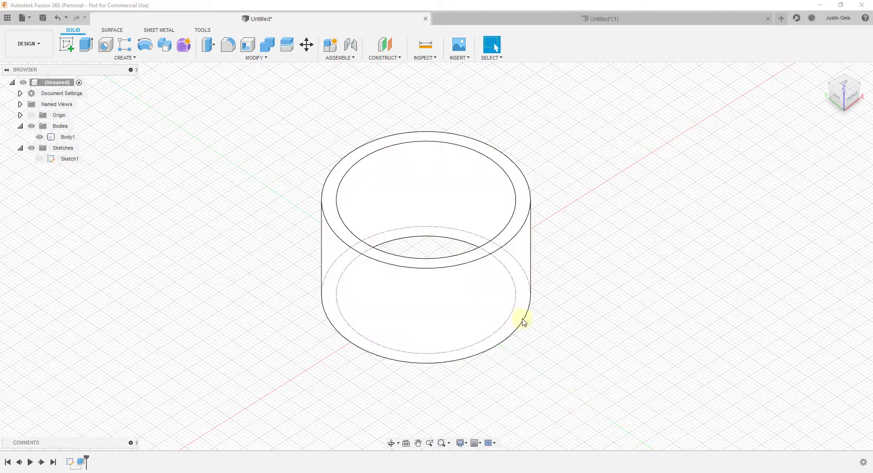
pyautogui.click(460, 443)
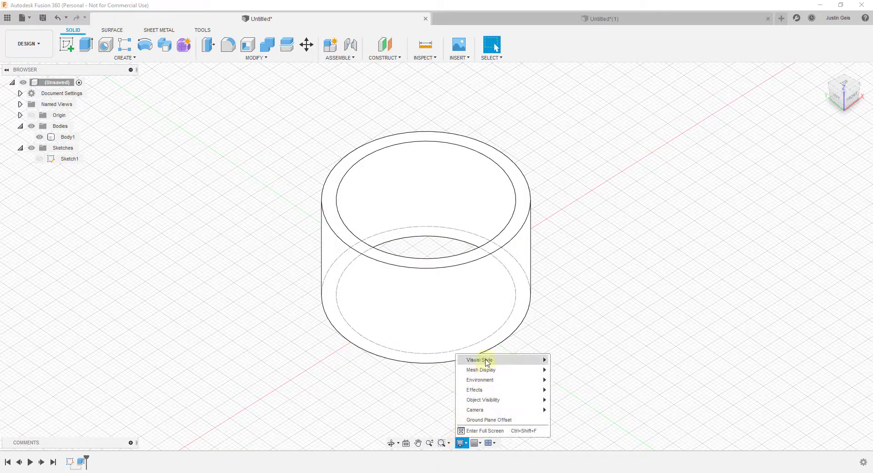
pyautogui.moveTo(478, 360)
pyautogui.click(597, 382)
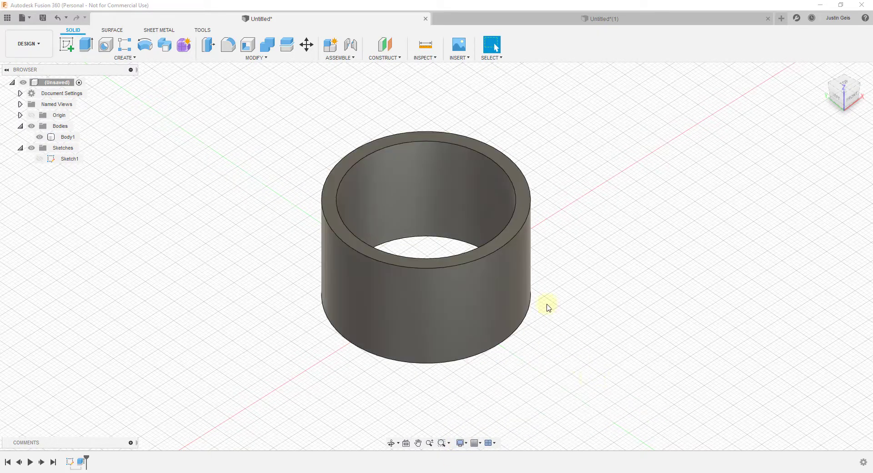
# - Try the Dark Sky and Grey Room environments on the hollow cylinder and return to Photo Booth
pyautogui.click(462, 443)
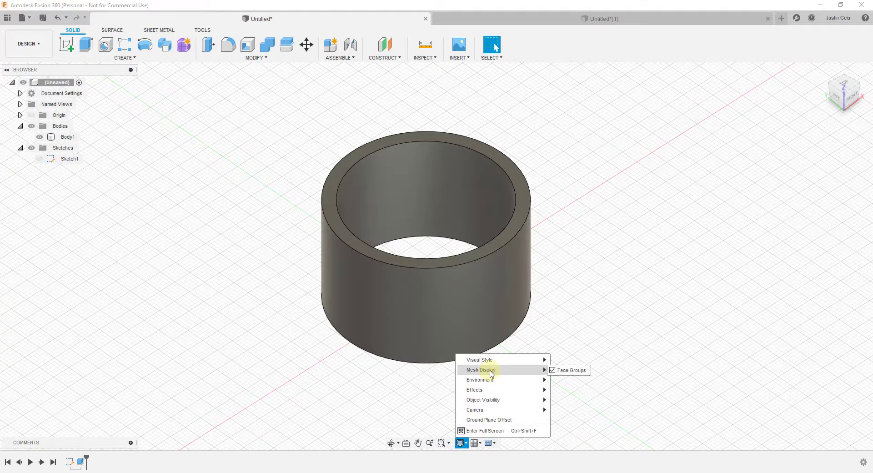
pyautogui.moveTo(493, 382)
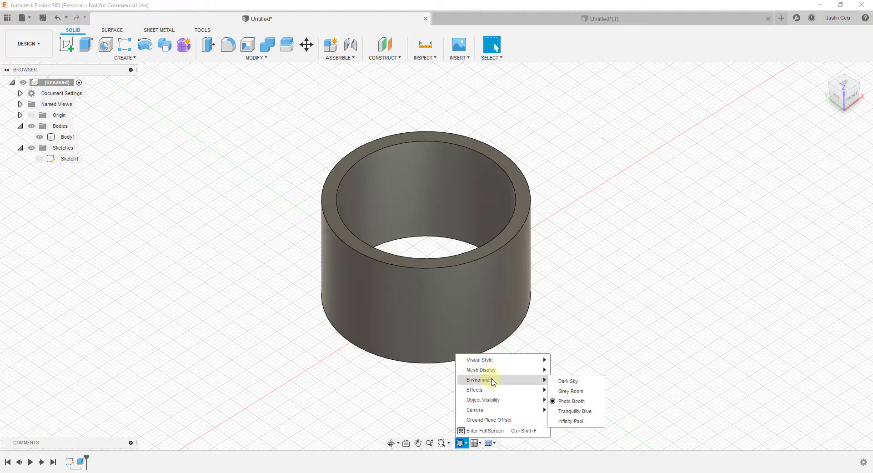
pyautogui.click(564, 380)
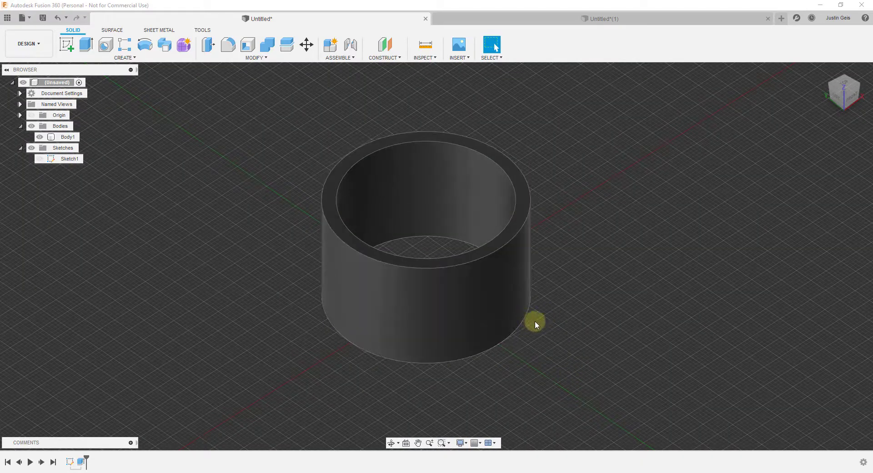
pyautogui.keyDown('shift'); pyautogui.moveTo(543, 329); pyautogui.dragTo(551, 312, button='middle'); pyautogui.keyUp('shift')
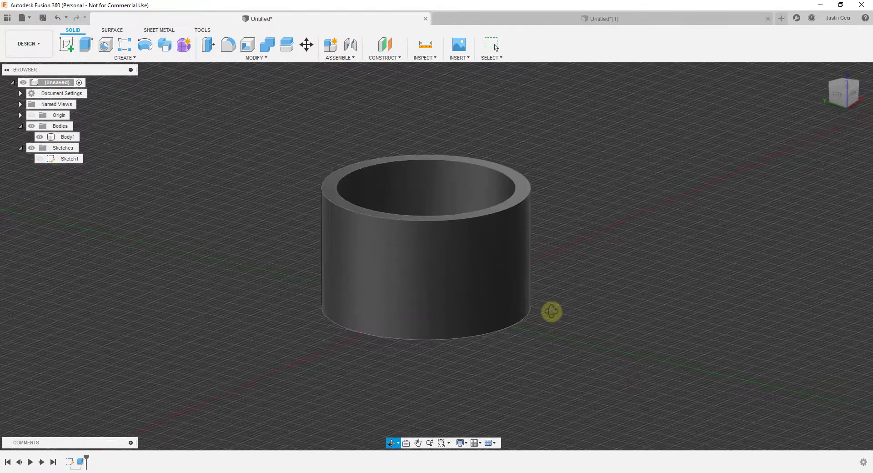
pyautogui.click(461, 443)
pyautogui.moveTo(497, 371)
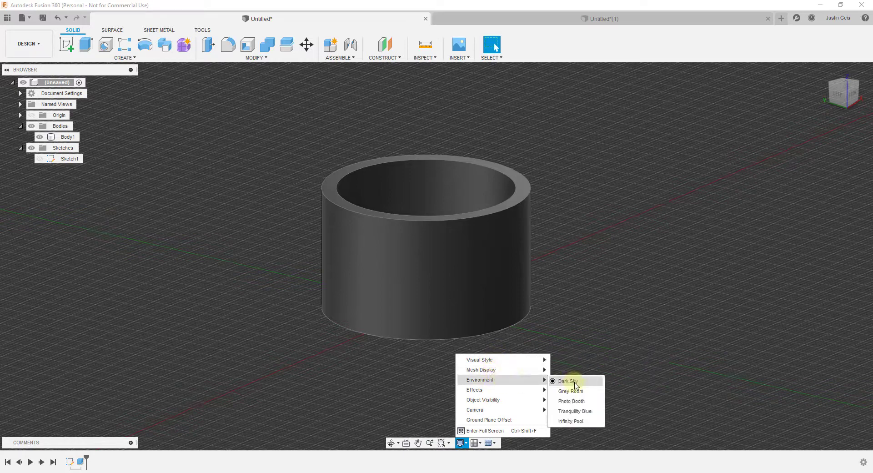
pyautogui.click(576, 390)
pyautogui.click(461, 445)
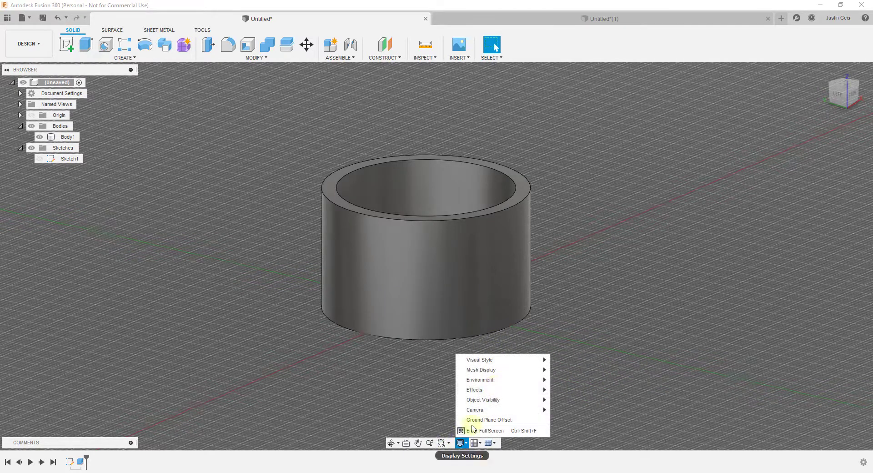
pyautogui.moveTo(496, 381)
pyautogui.click(576, 401)
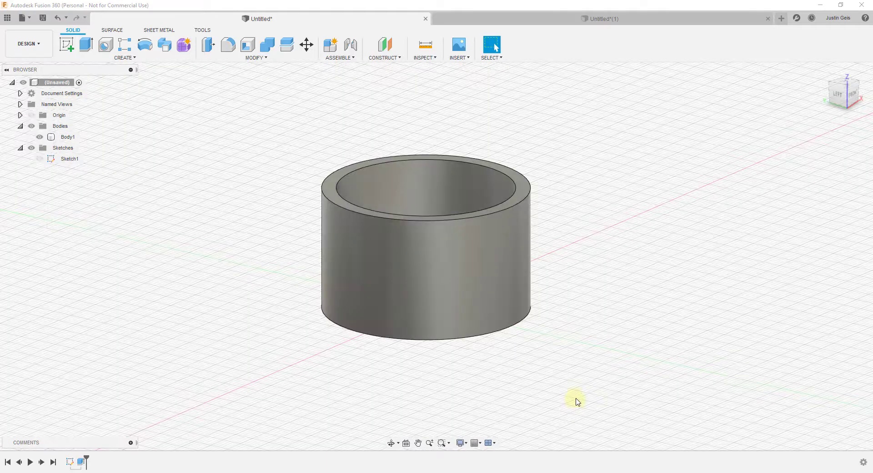
# - Examine the object visibility and grid options, and inspect the layout grid up close from above
pyautogui.click(461, 444)
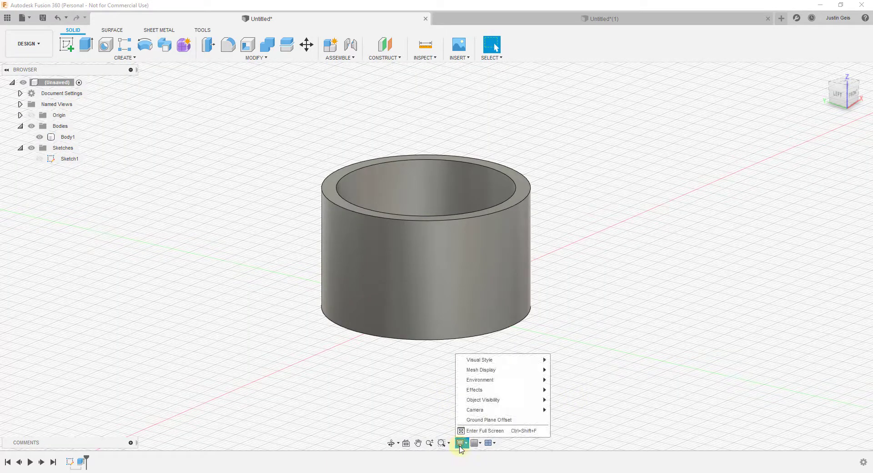
pyautogui.moveTo(492, 401)
pyautogui.click(475, 444)
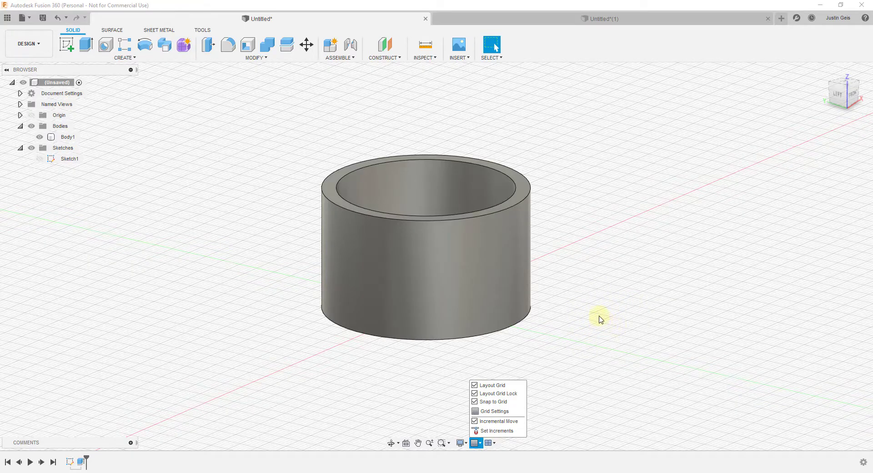
pyautogui.keyDown('shift'); pyautogui.moveTo(598, 320); pyautogui.dragTo(625, 356, button='middle'); pyautogui.keyUp('shift')
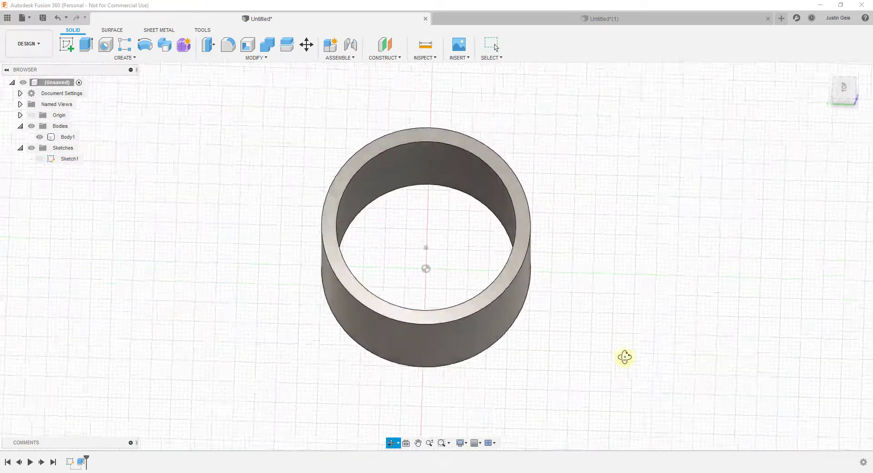
pyautogui.press('Escape')
pyautogui.scroll(8, 450, 253)
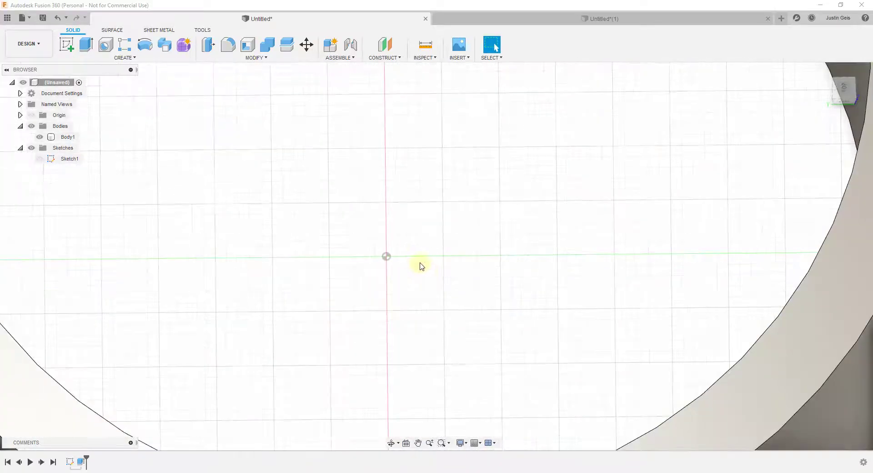
pyautogui.scroll(-8, 420, 266)
# - Look straight down on the model in the Top view and hide Body1
pyautogui.click(844, 88)
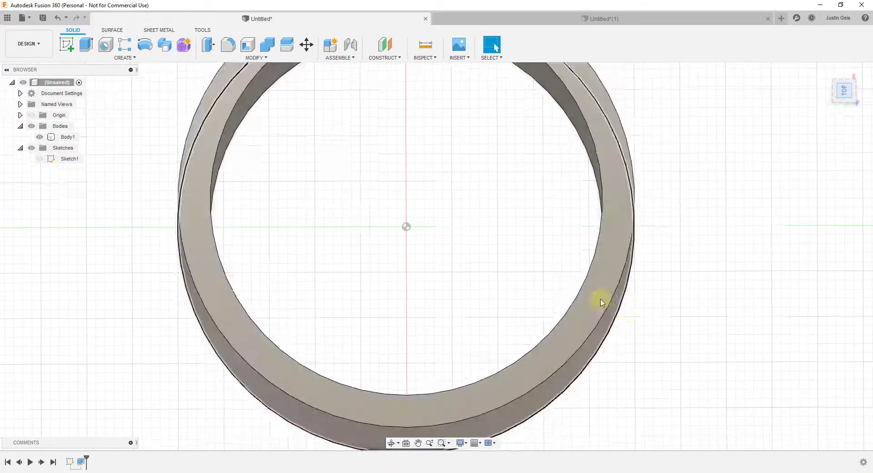
pyautogui.click(31, 127)
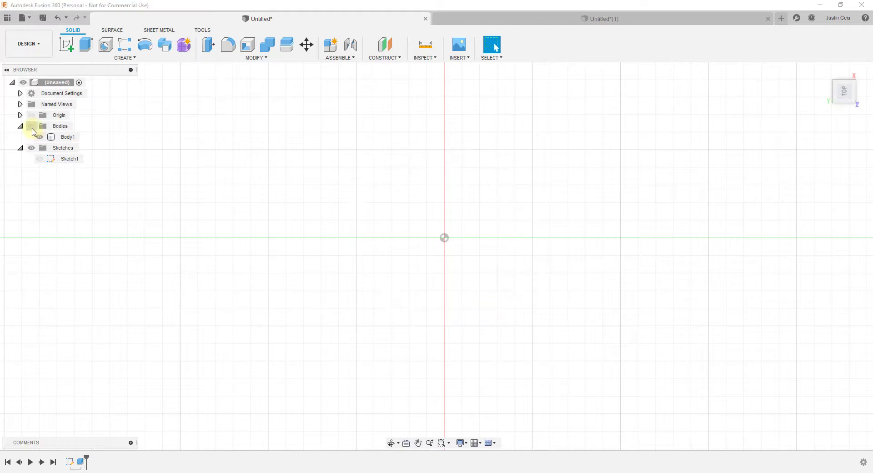
pyautogui.click(40, 136)
pyautogui.click(39, 137)
# - Start a sketch on the horizontal plane and draw a vertical line from the origin along the green axis
pyautogui.click(67, 46)
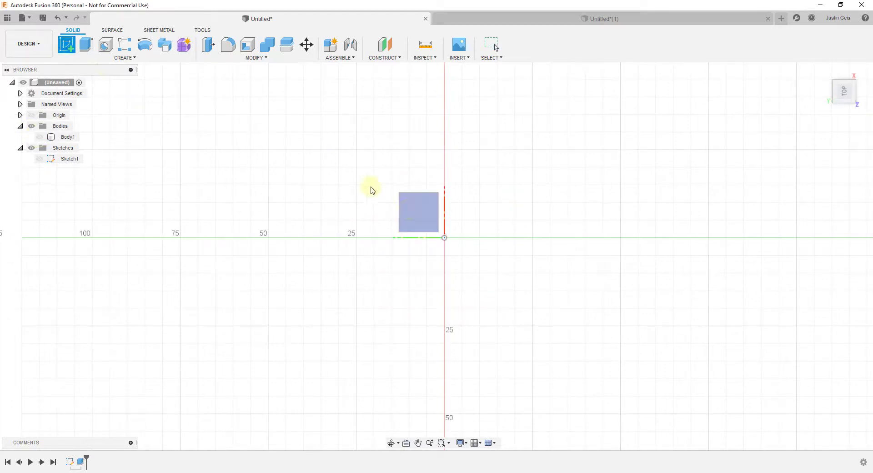
pyautogui.click(424, 216)
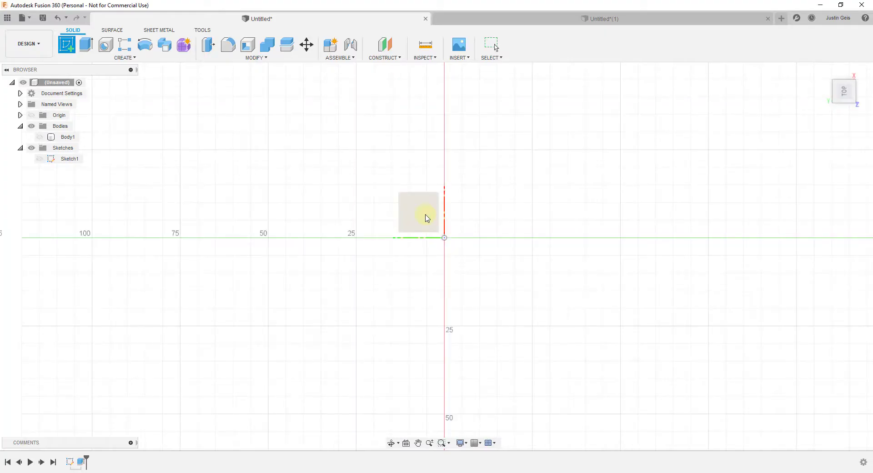
pyautogui.press('l')
pyautogui.click(416, 280)
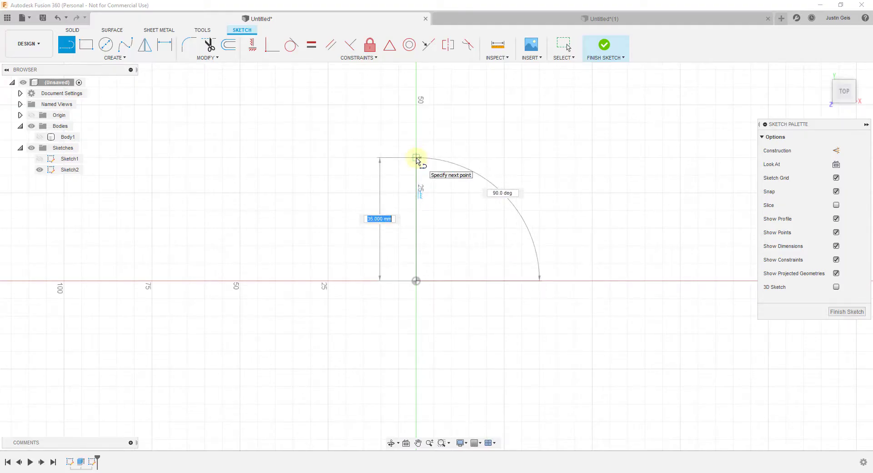
pyautogui.scroll(3, 418, 159)
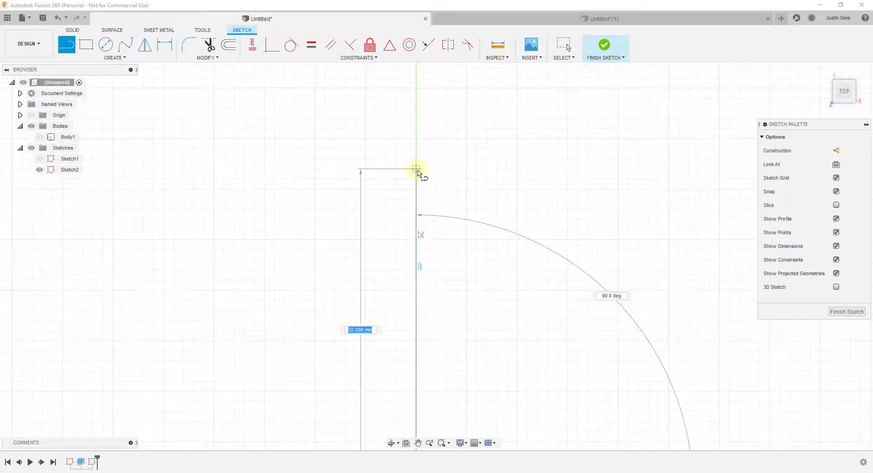
pyautogui.scroll(3, 418, 172)
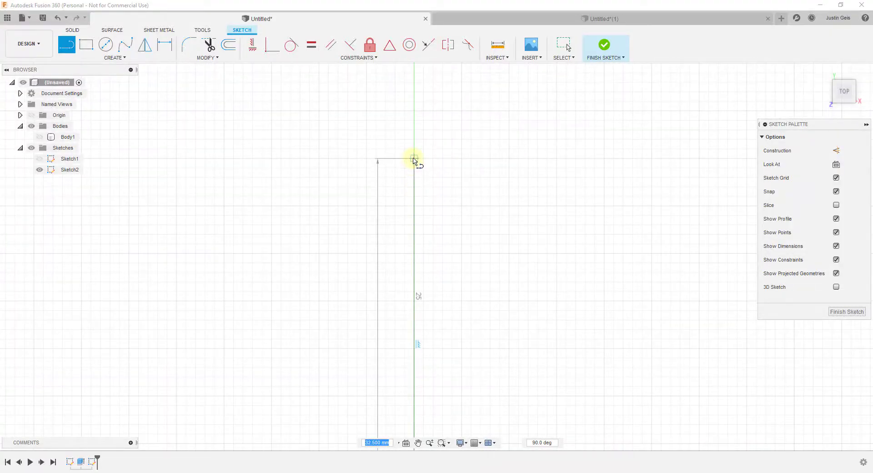
pyautogui.scroll(-1, 414, 190)
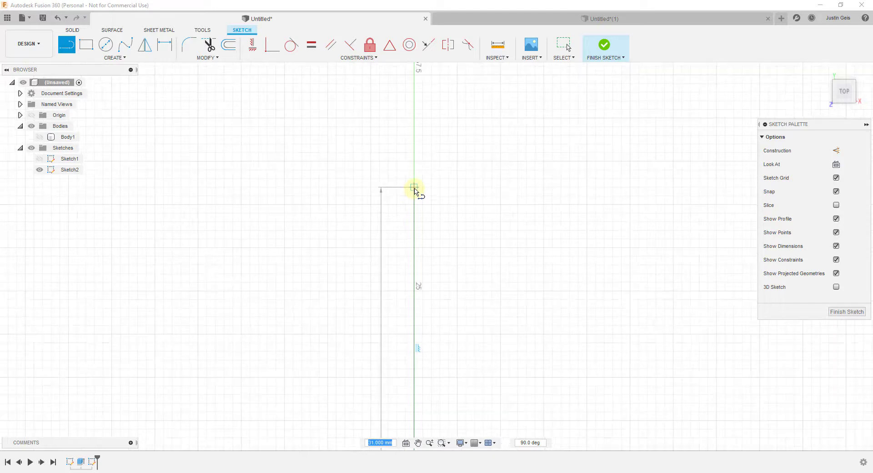
pyautogui.scroll(-2, 415, 190)
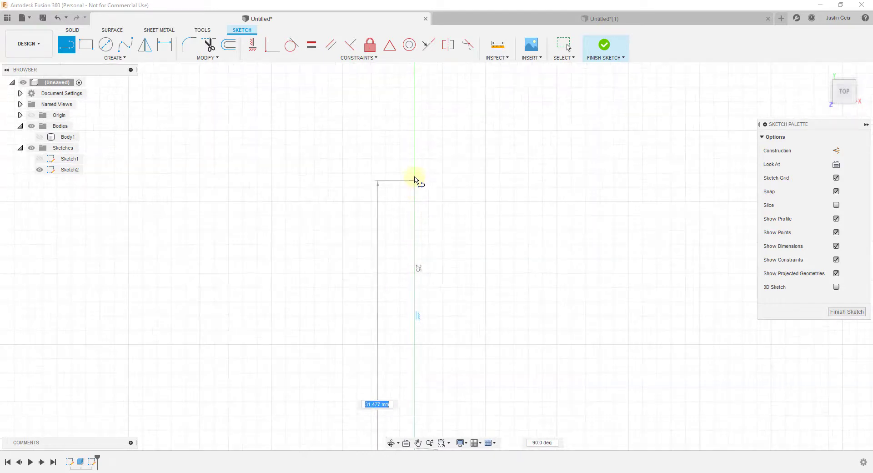
pyautogui.click(418, 146)
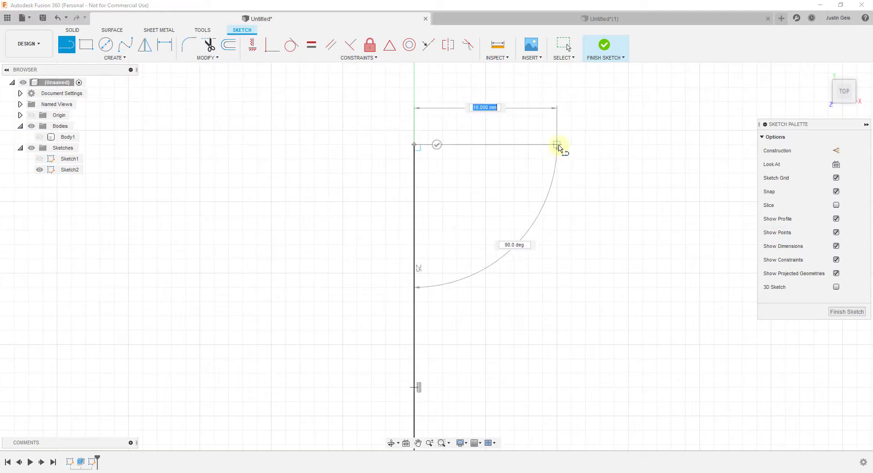
# - Continue the outline with a 10 mm top edge, a vertical side, a 5 mm step inward and a 3 mm drop
pyautogui.click(558, 144)
pyautogui.click(557, 245)
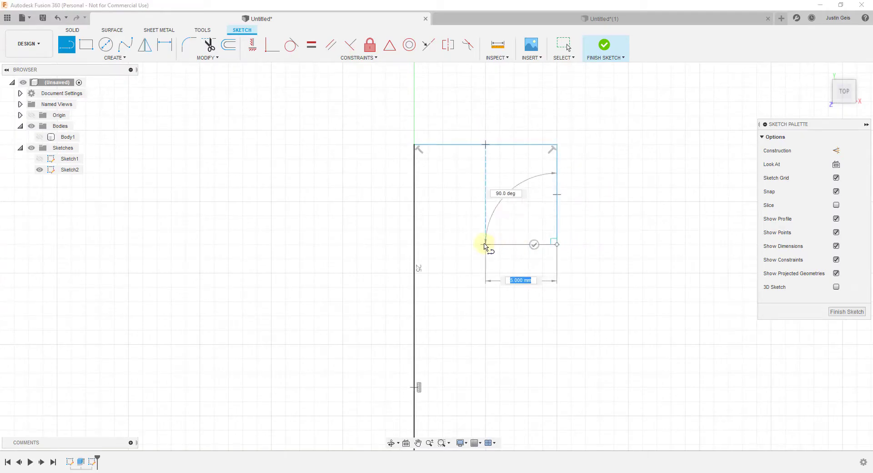
pyautogui.click(485, 245)
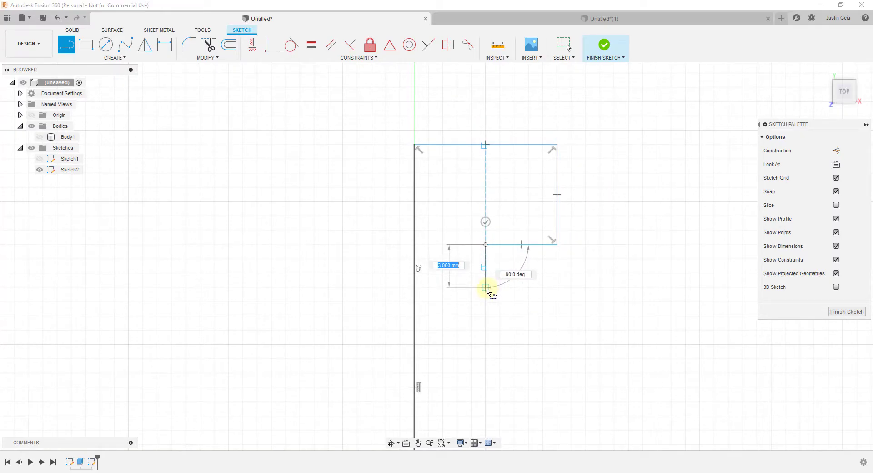
pyautogui.click(487, 288)
# - Draw a small rectangular notch below the shoulder and close the profile with a slanted line back to the origin
pyautogui.click(444, 288)
pyautogui.scroll(-2, 444, 289)
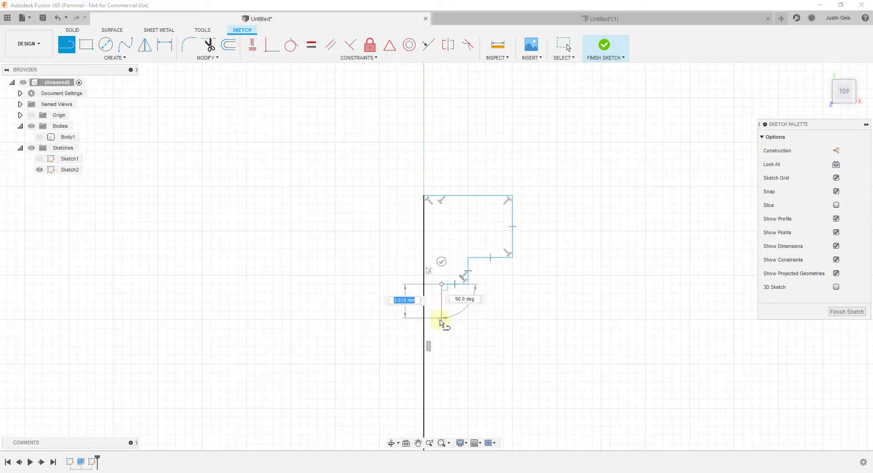
pyautogui.click(442, 320)
pyautogui.click(468, 319)
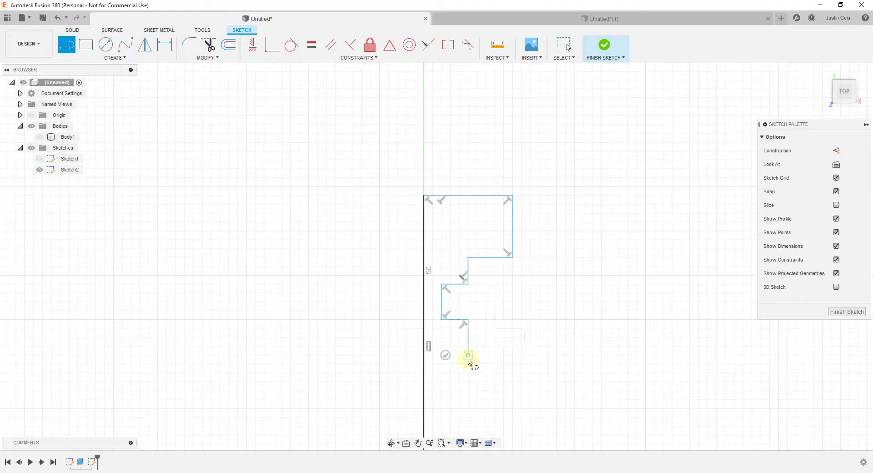
pyautogui.scroll(-3, 470, 361)
pyautogui.click(450, 417)
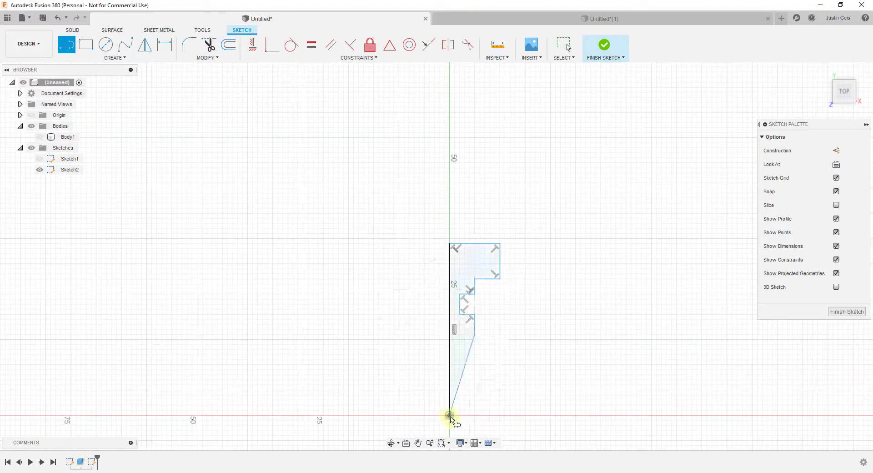
# - Examine the Adaptive and Fixed options of Set Increments and cancel without applying them
pyautogui.click(475, 443)
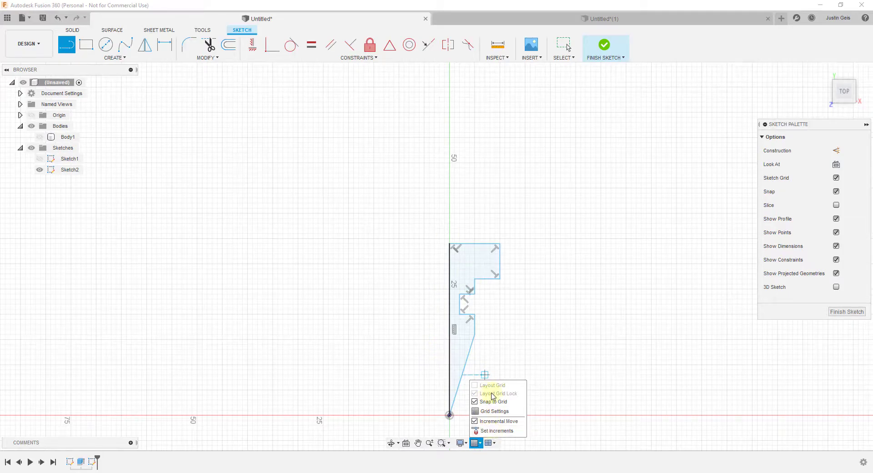
pyautogui.click(495, 430)
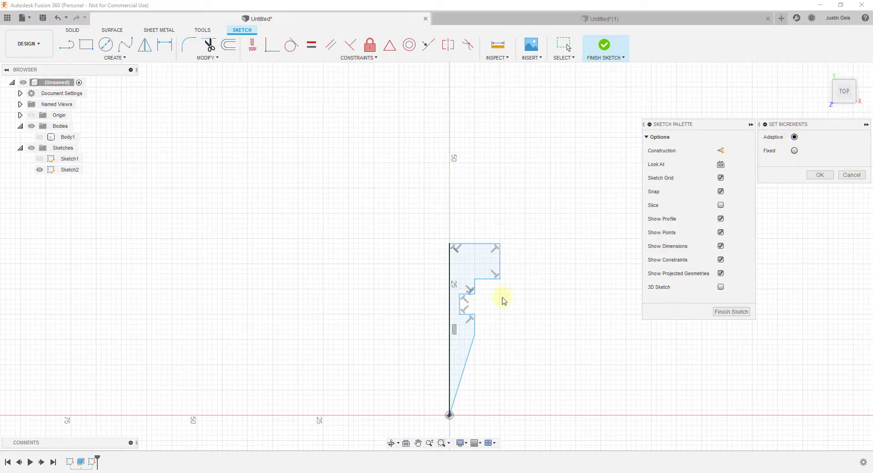
pyautogui.scroll(6, 464, 269)
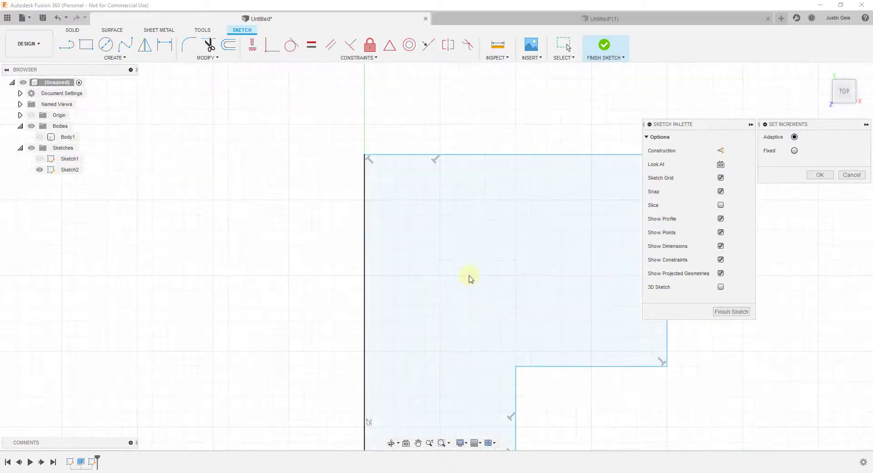
pyautogui.scroll(-5, 461, 264)
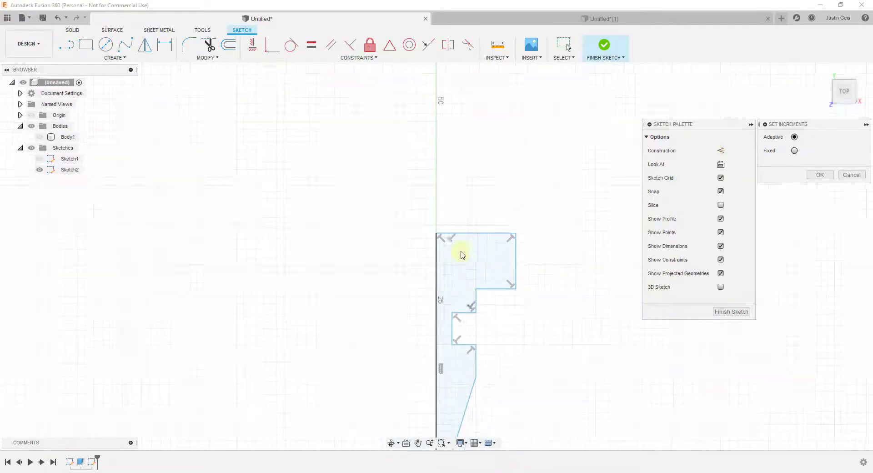
pyautogui.click(795, 151)
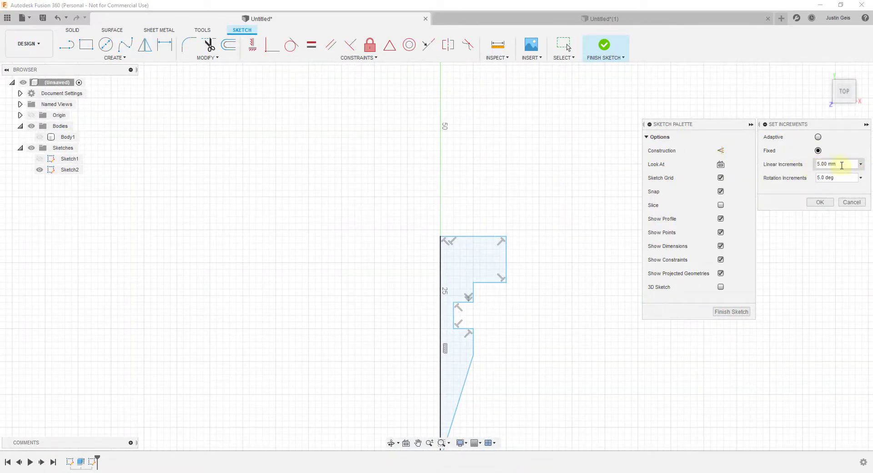
pyautogui.click(852, 203)
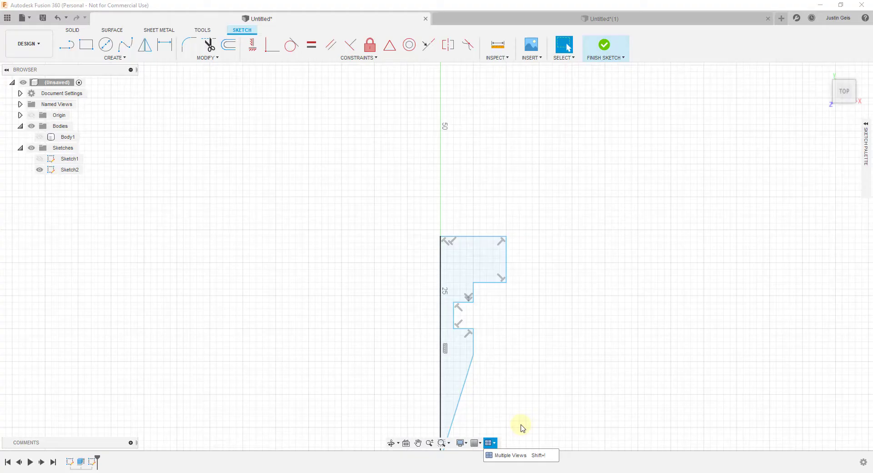
# - Split the canvas into multiple views and return to a single view showing the sketch profile in perspective
pyautogui.click(500, 455)
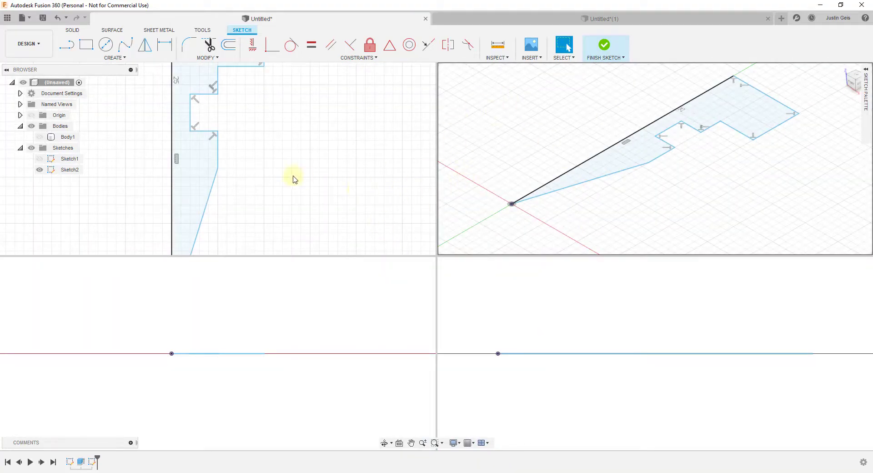
pyautogui.click(482, 444)
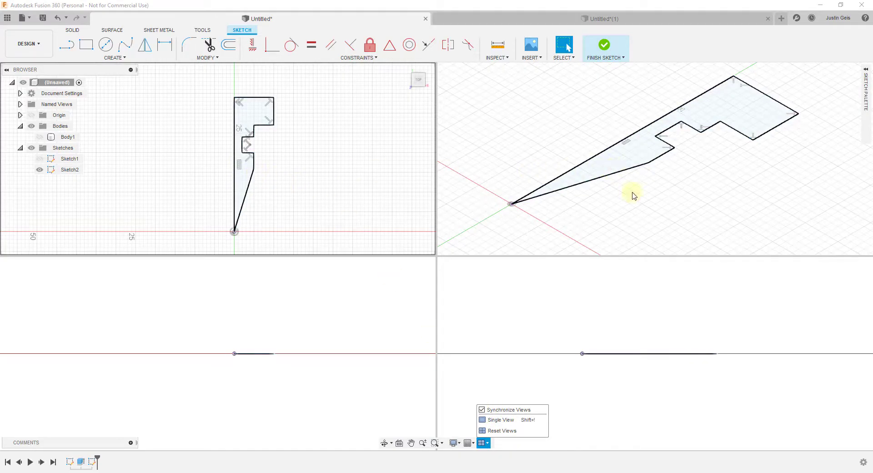
pyautogui.click(508, 422)
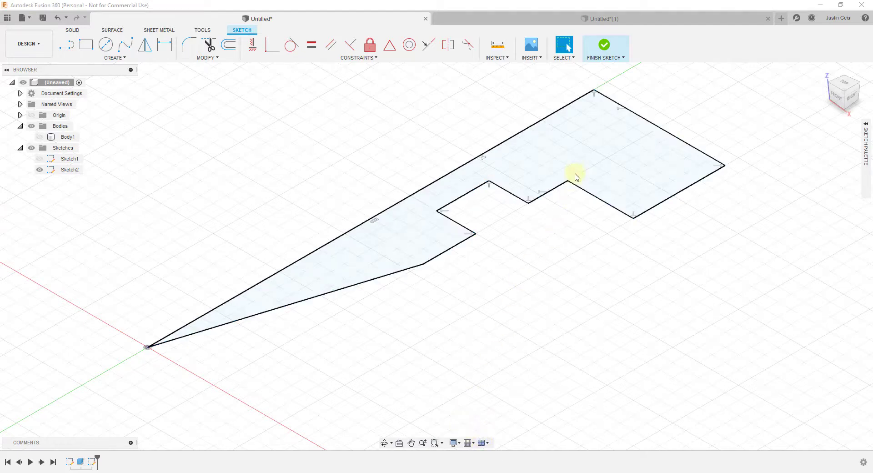
# - Roll the design history back to just after the first sketch and make Sketch1 visible
pyautogui.scroll(-2, 615, 167)
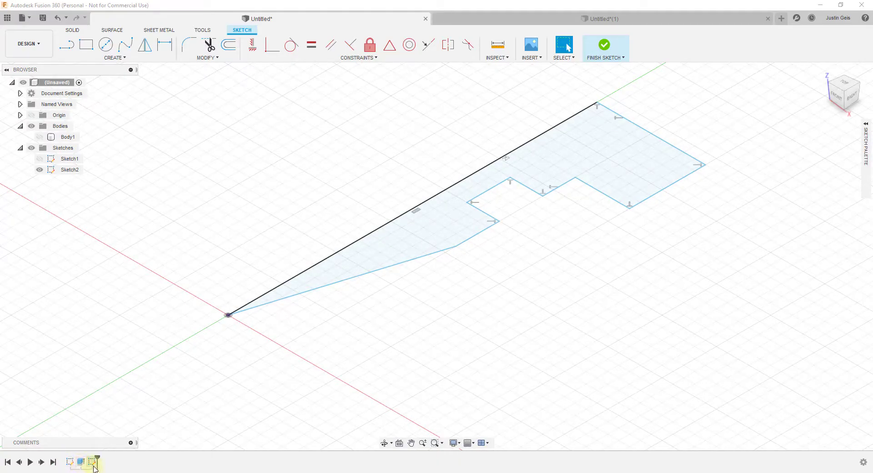
pyautogui.moveTo(97, 460); pyautogui.dragTo(75, 459)
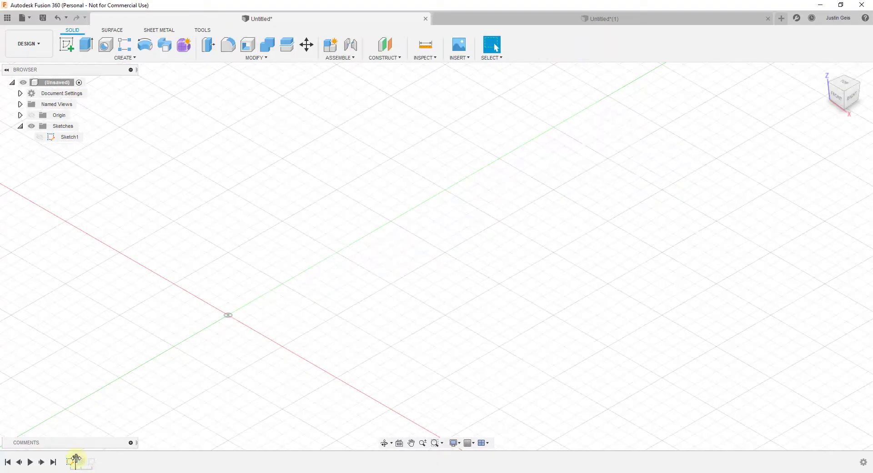
pyautogui.click(40, 138)
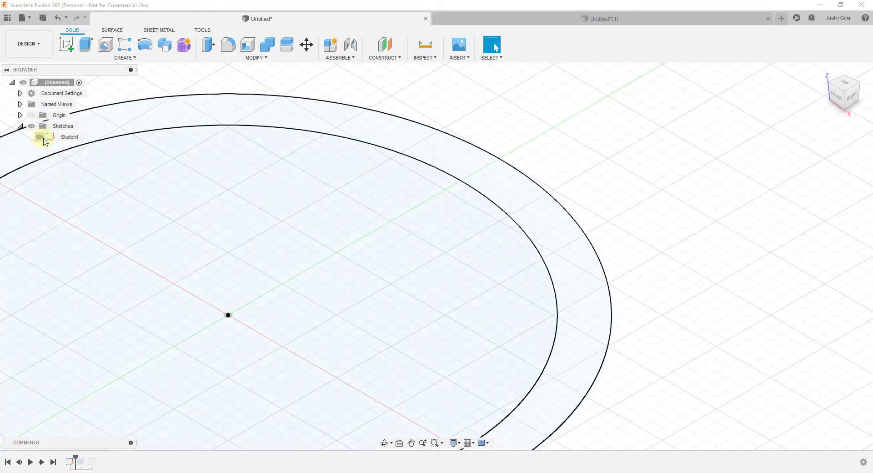
pyautogui.scroll(-5, 523, 236)
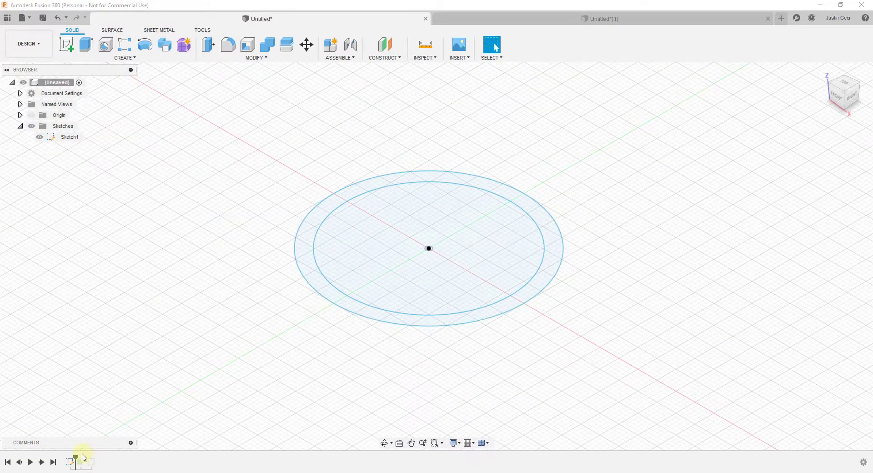
# - Roll the history forward past the extrusion, make Body1 visible and select the extrude feature in the timeline
pyautogui.moveTo(75, 460); pyautogui.dragTo(87, 460)
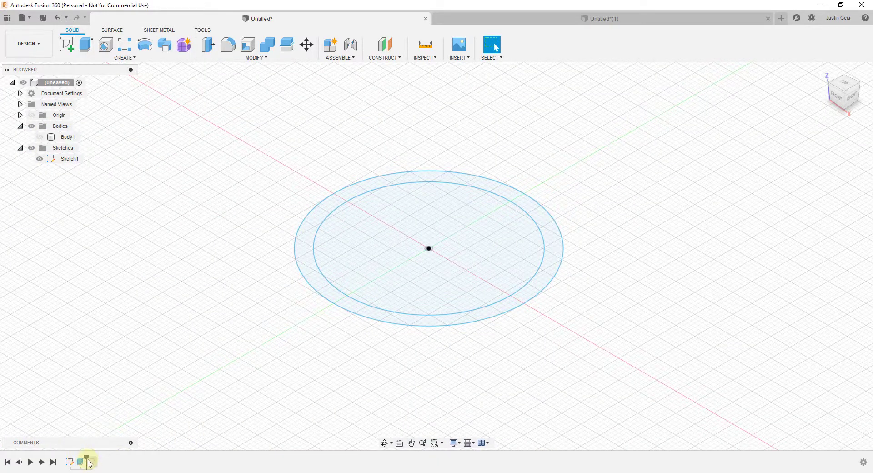
pyautogui.click(40, 138)
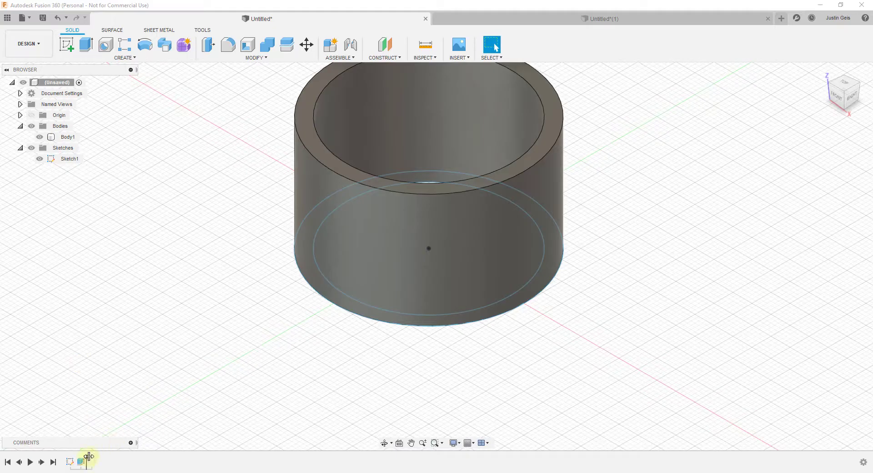
pyautogui.scroll(-2, 214, 228)
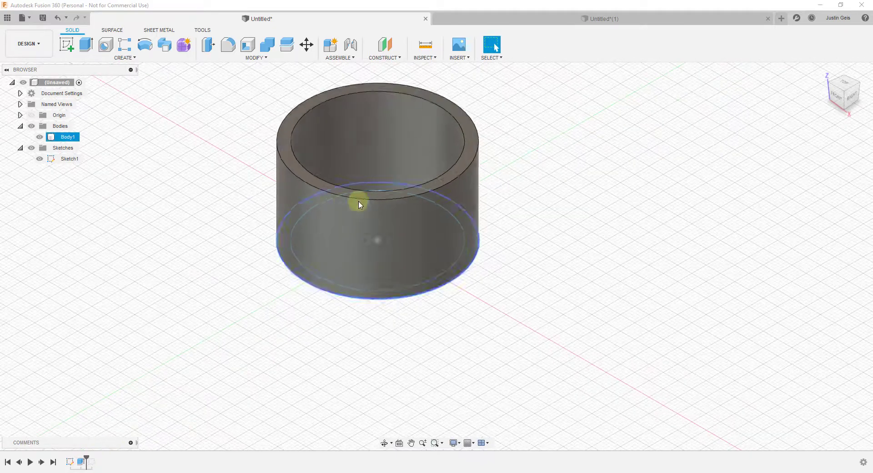
pyautogui.click(81, 463)
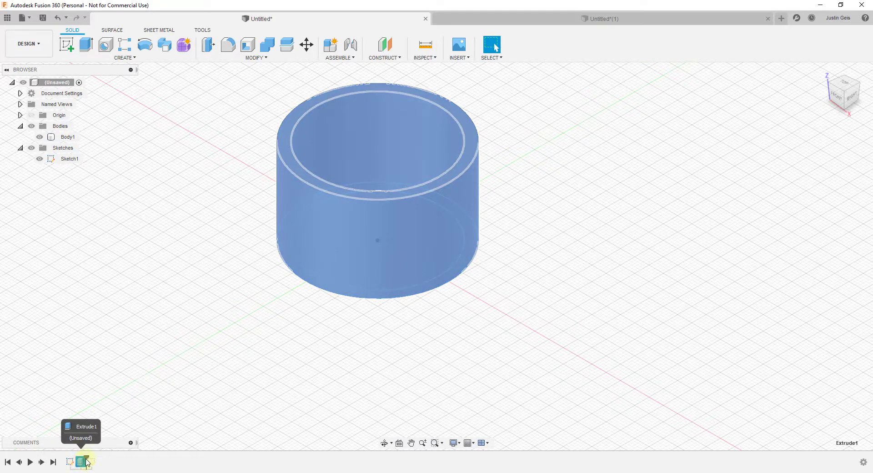
# - Roll the history back to before the extrusion, and forward again to the end of the timeline past Sketch2
pyautogui.moveTo(87, 463); pyautogui.dragTo(71, 464)
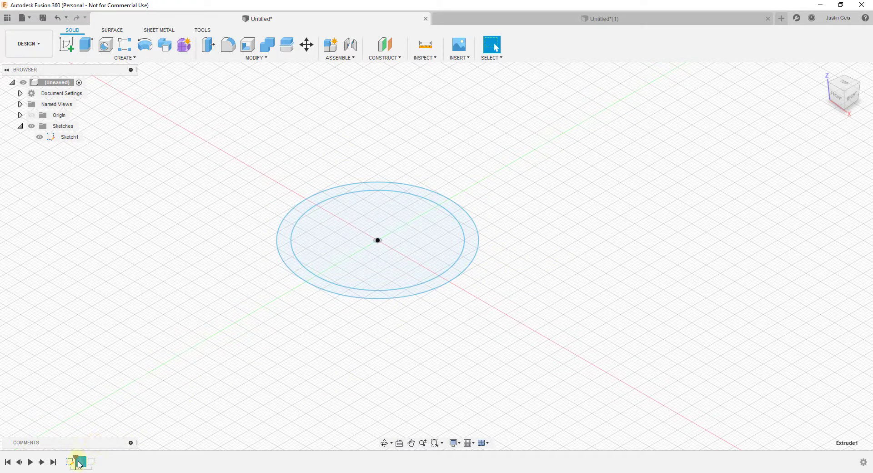
pyautogui.moveTo(76, 460); pyautogui.dragTo(97, 460)
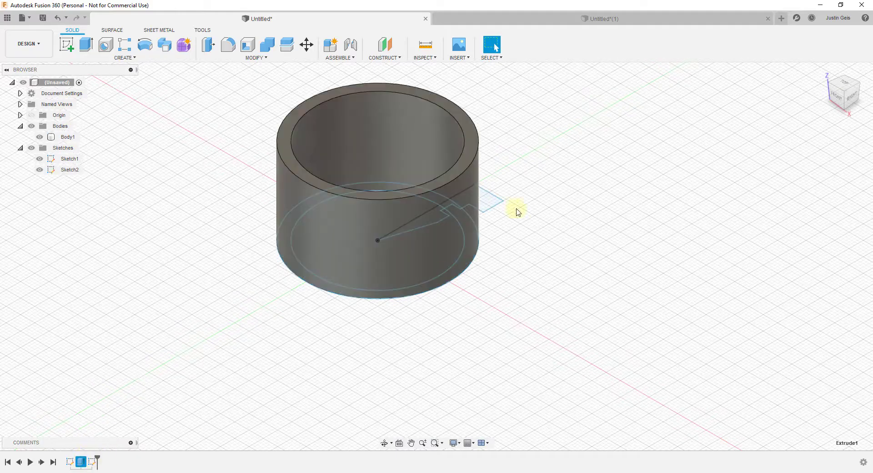
pyautogui.moveTo(382, 171); pyautogui.dragTo(337, 164, button='middle')
pyautogui.click(504, 189)
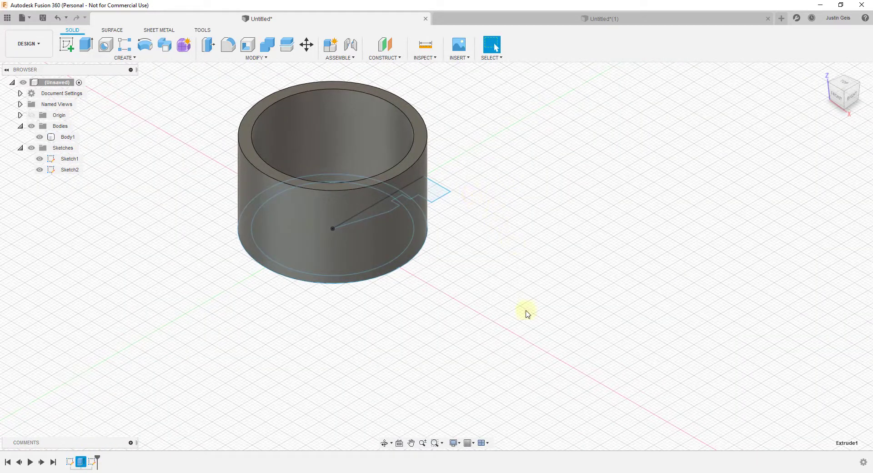
pyautogui.click(242, 207)
pyautogui.click(187, 183)
# - Replay the design history from its beginning, return the marker to the end, and view the timeline's settings options
pyautogui.click(7, 462)
pyautogui.click(30, 462)
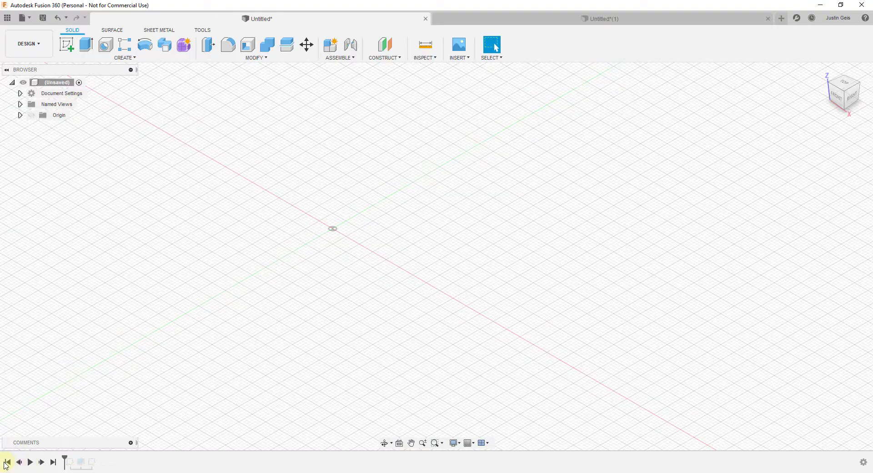
pyautogui.click(30, 462)
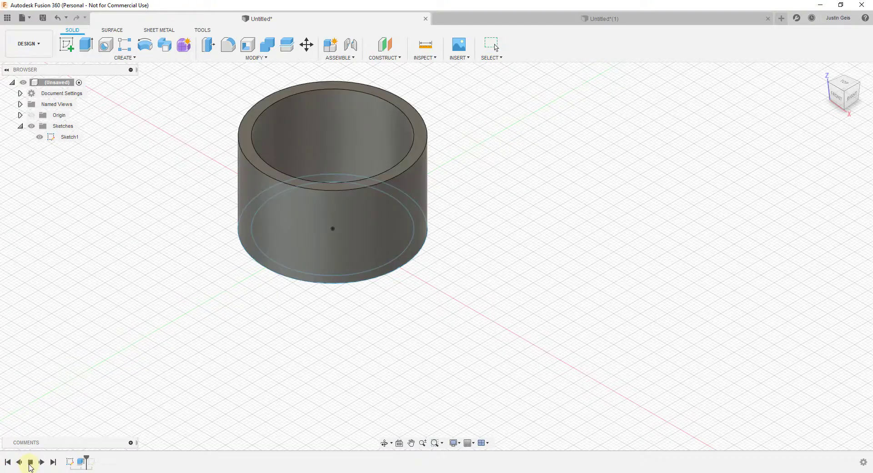
pyautogui.moveTo(64, 463); pyautogui.dragTo(116, 467)
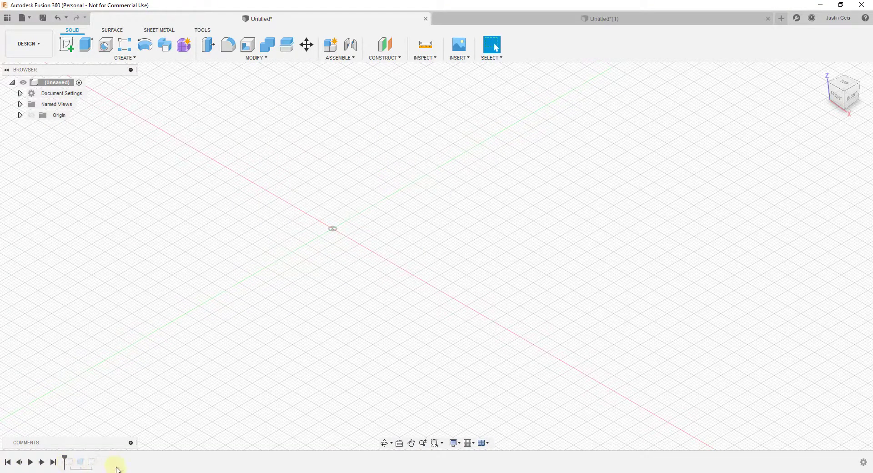
pyautogui.click(863, 462)
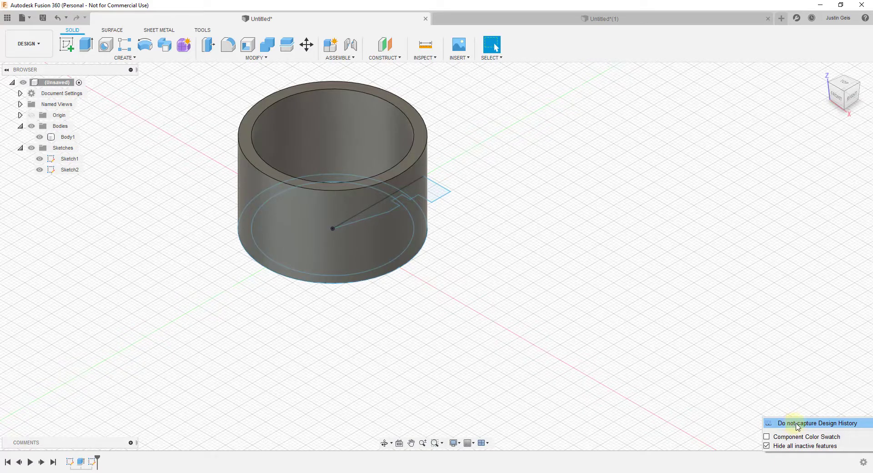
pyautogui.scroll(-3, 525, 219)
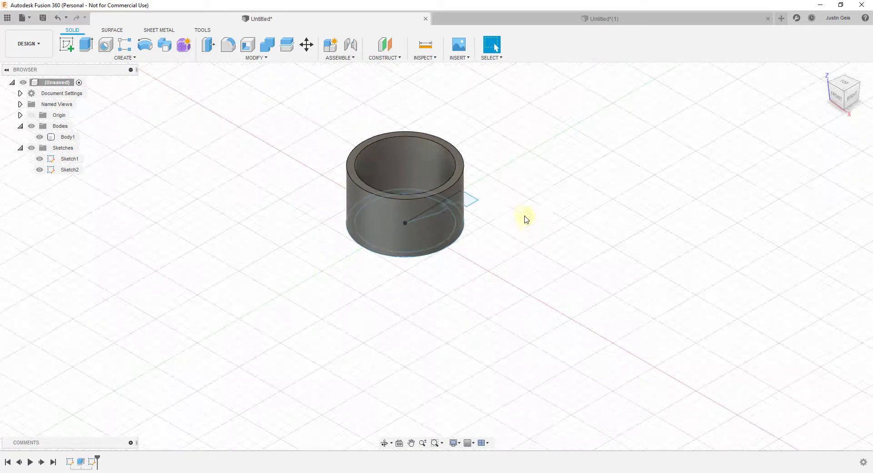